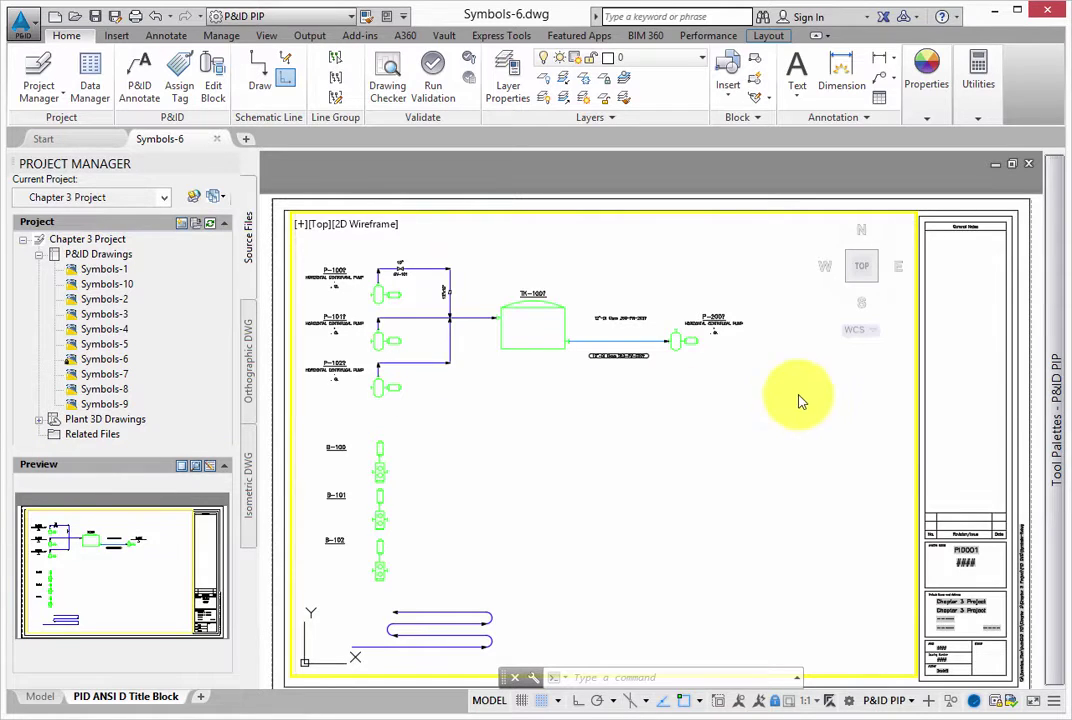
Draw a dashed electric signal line from pump P-102's nozzle down, then turning right.
mouse_move(1058, 298)
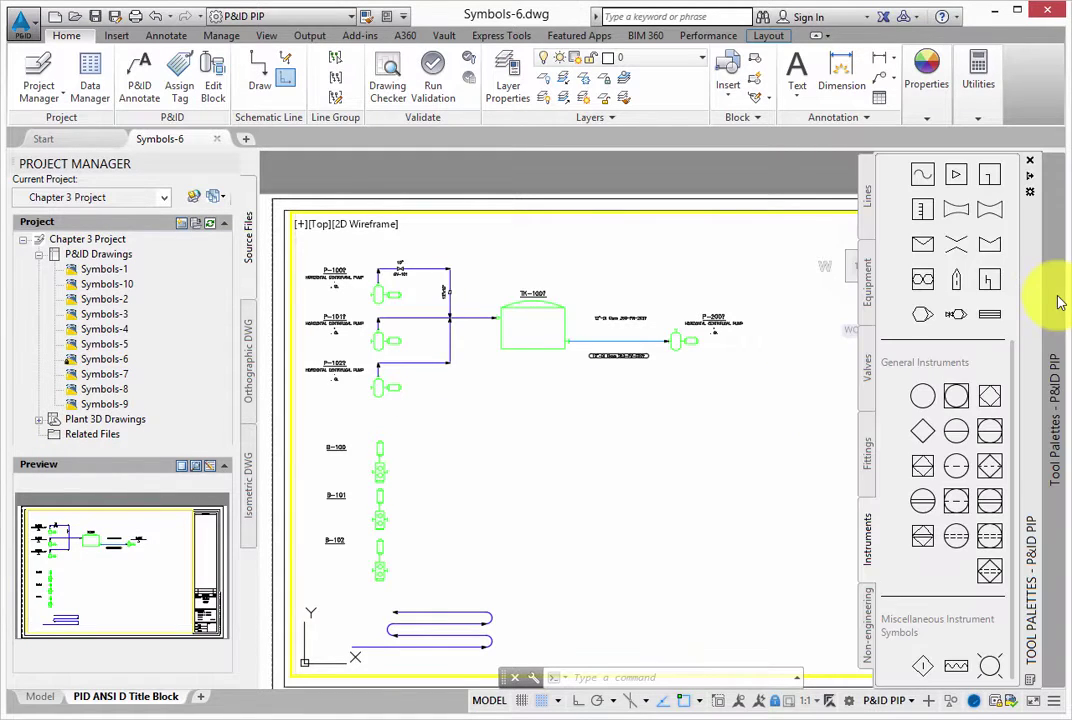
left_click(865, 212)
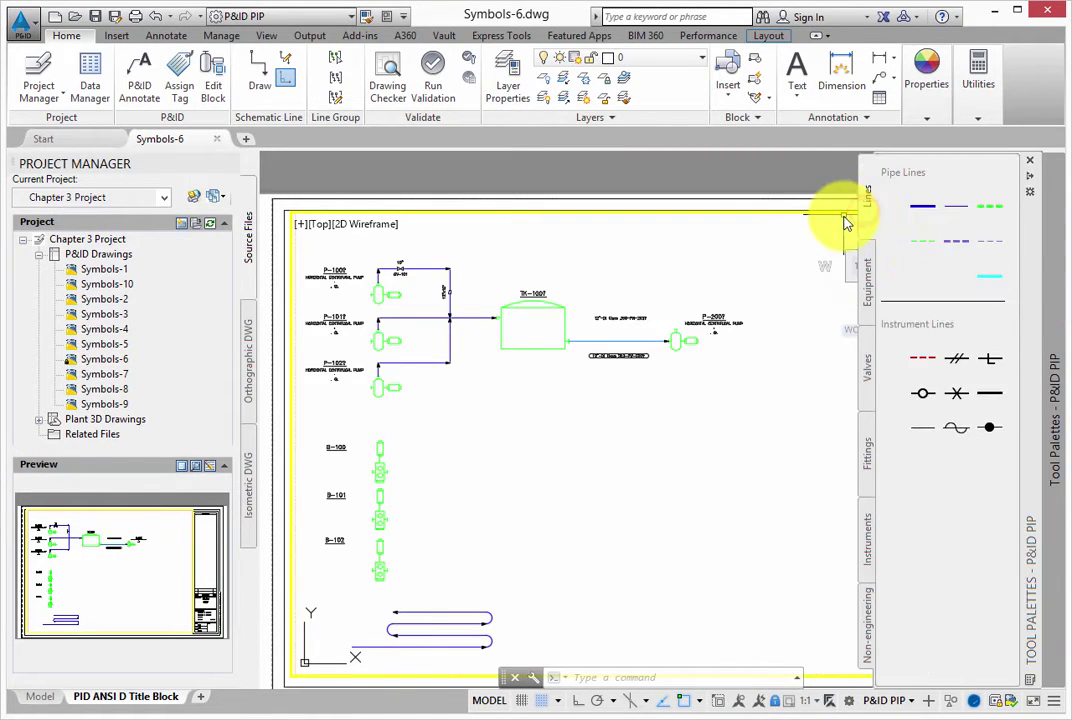
left_click(929, 363)
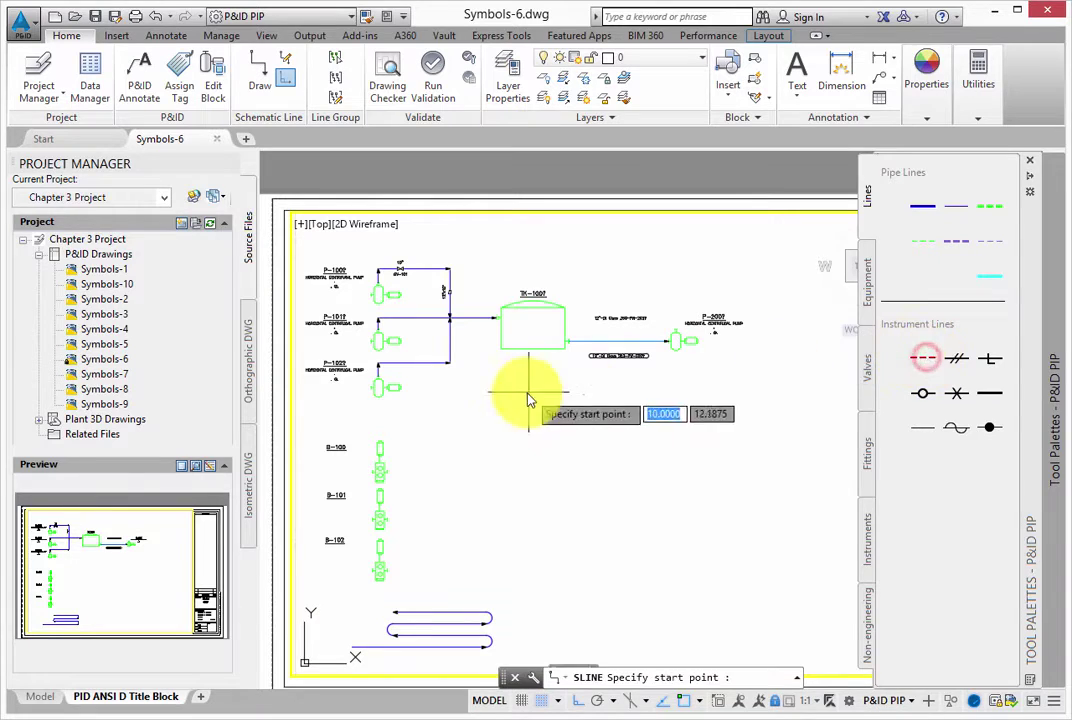
scroll(397, 412, "up", 5)
scroll(390, 390, "up", 3)
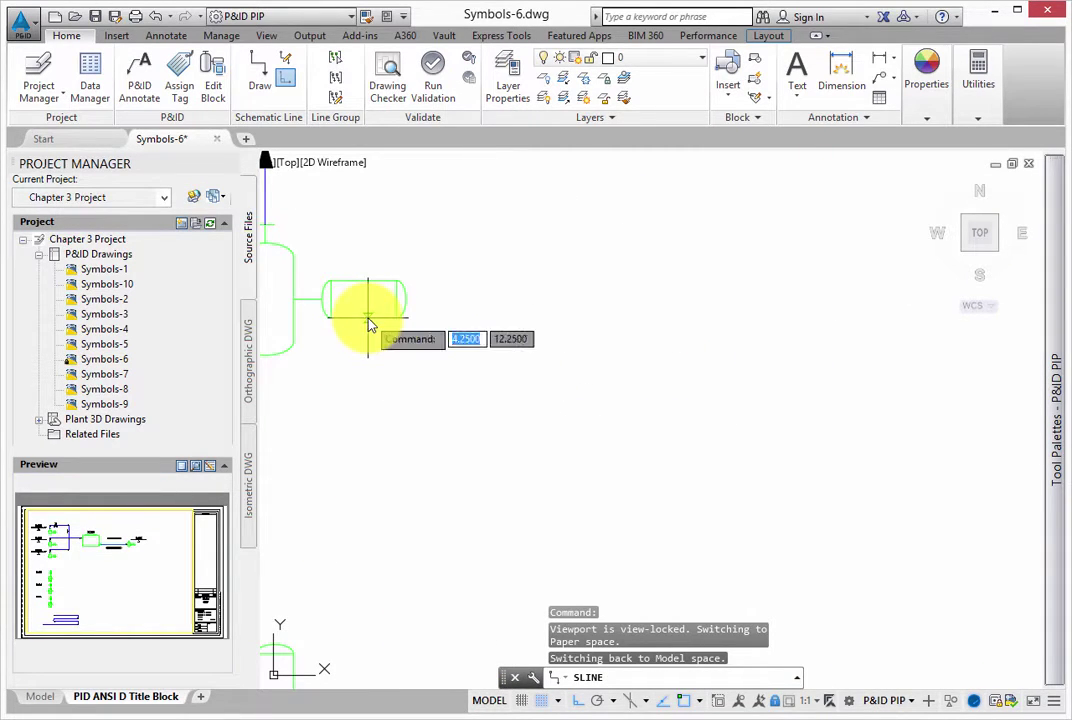
left_click(368, 320)
scroll(371, 502, "down", 4)
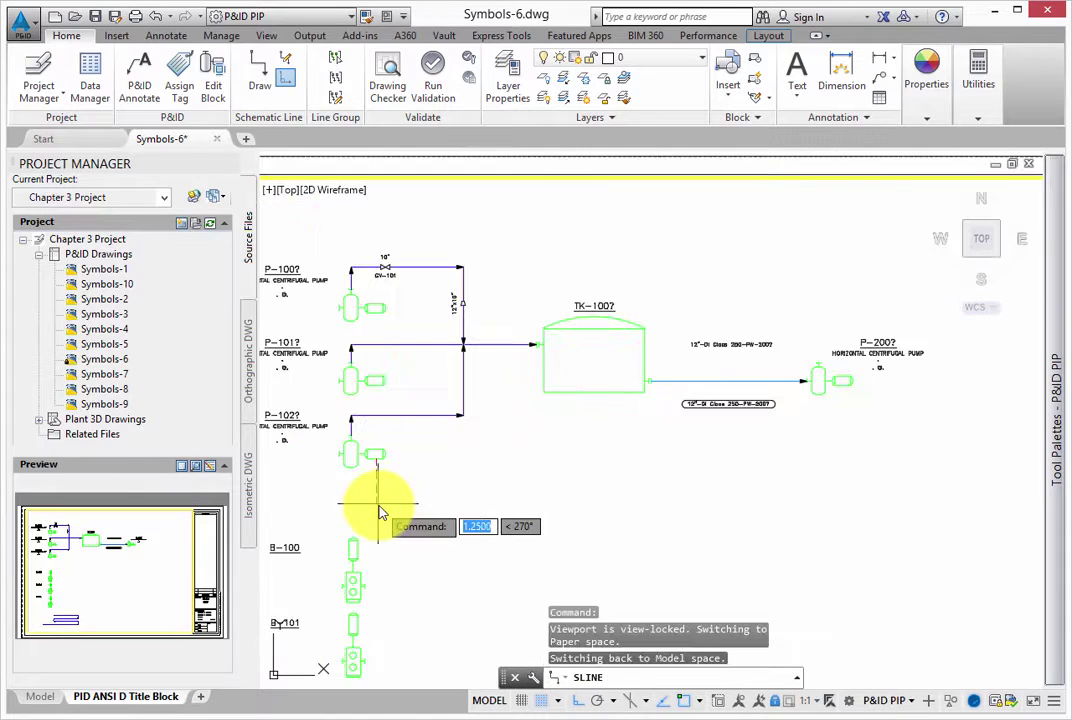
left_click(378, 502)
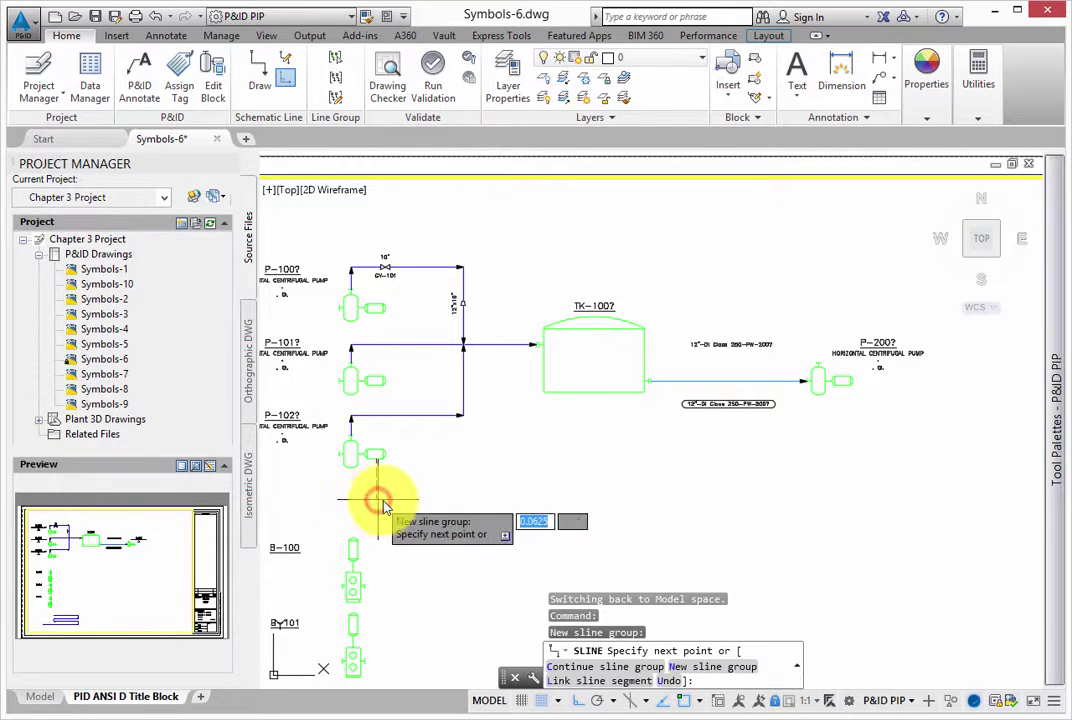
key("Return")
left_click(499, 505)
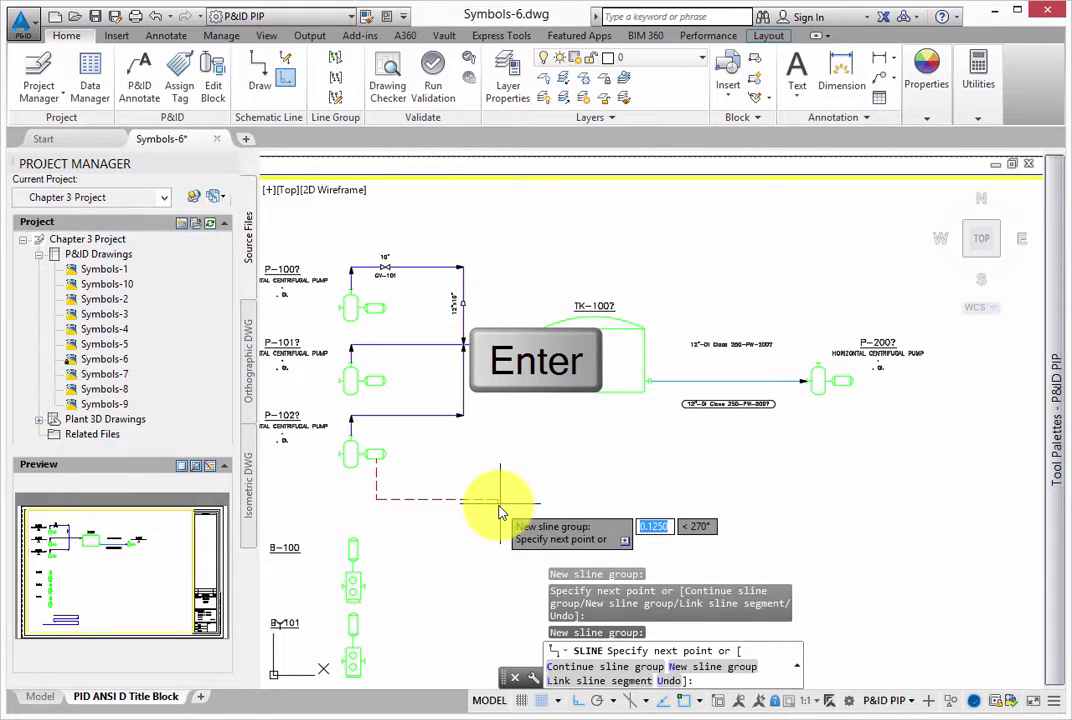
right_click(502, 508)
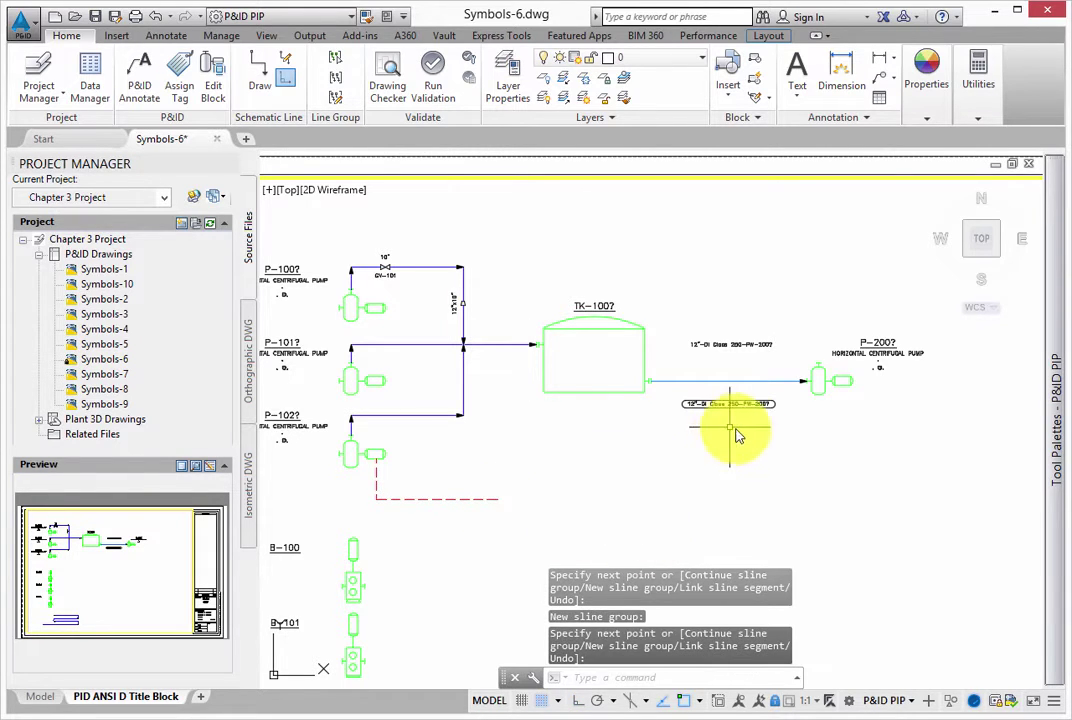
Select the Aux Accessible Discrete Instrument symbol from the Instruments palette.
mouse_move(1045, 432)
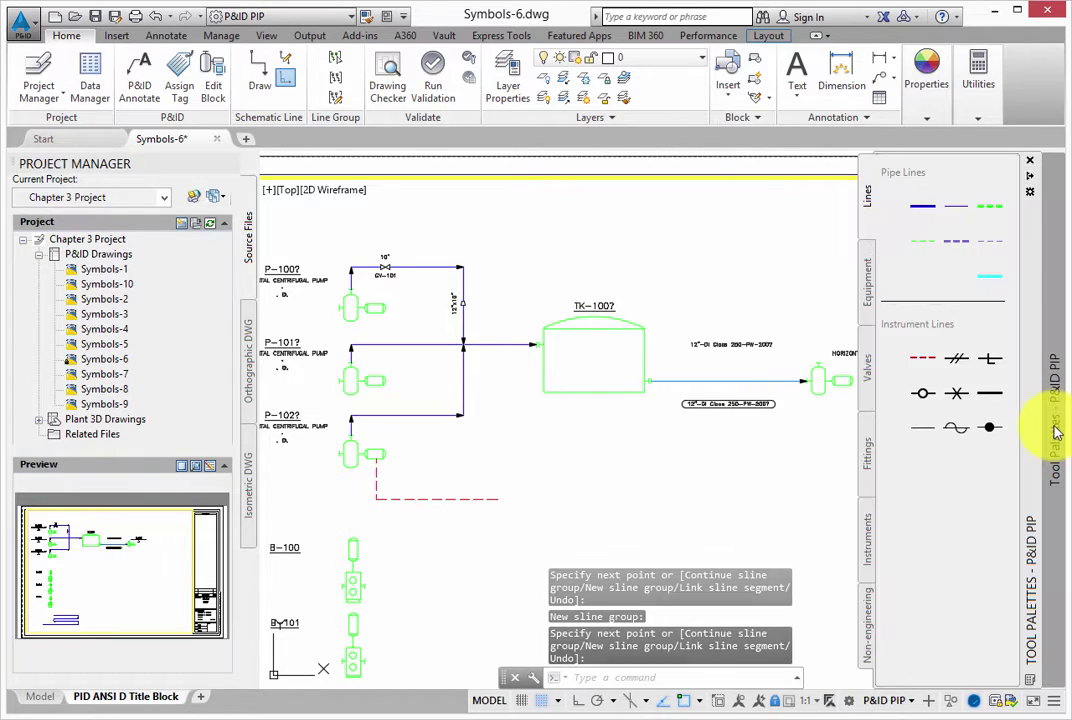
left_click(869, 528)
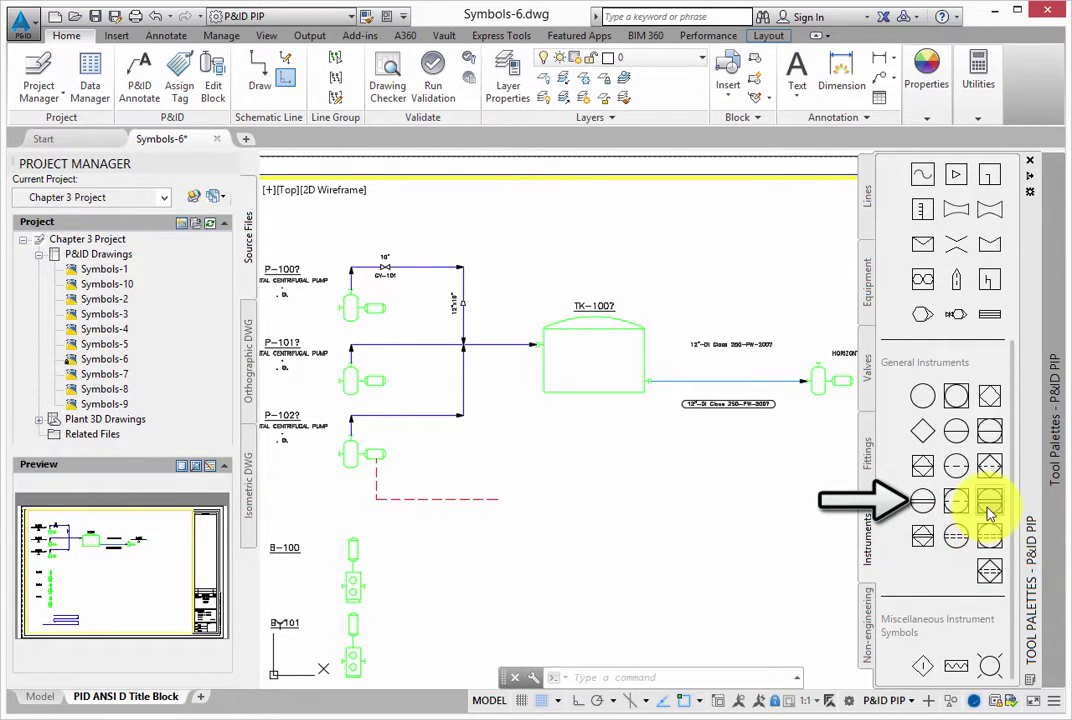
left_click(928, 508)
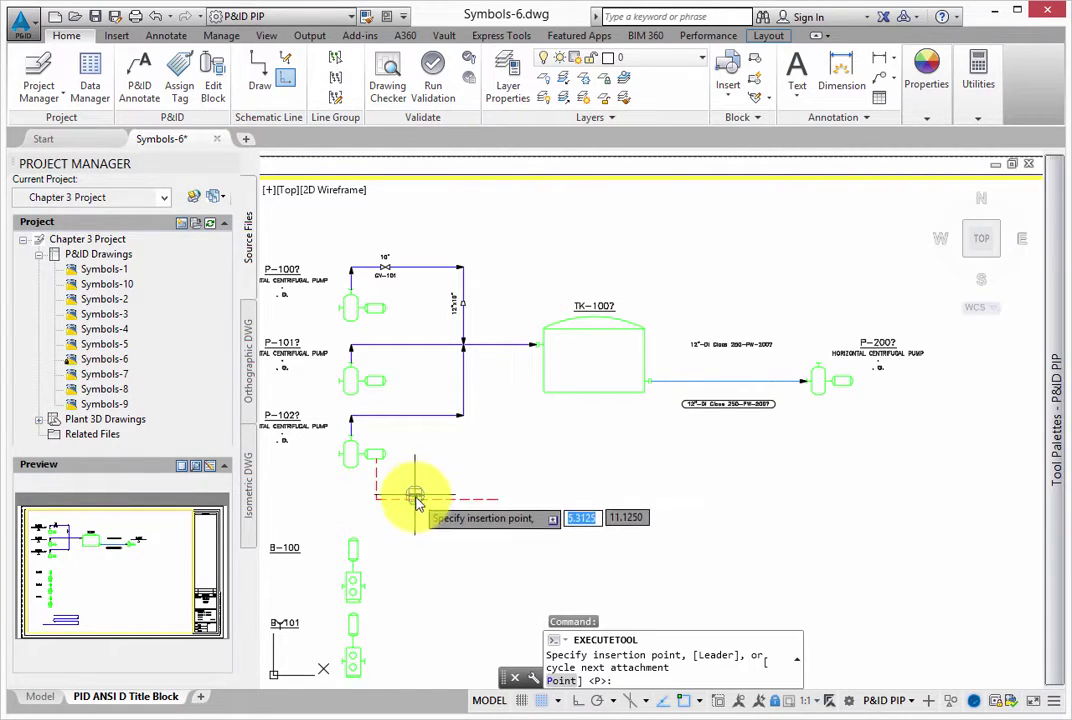
Place the instrument on P-102's signal line and tag it type SC, loop 301.
left_click(418, 502)
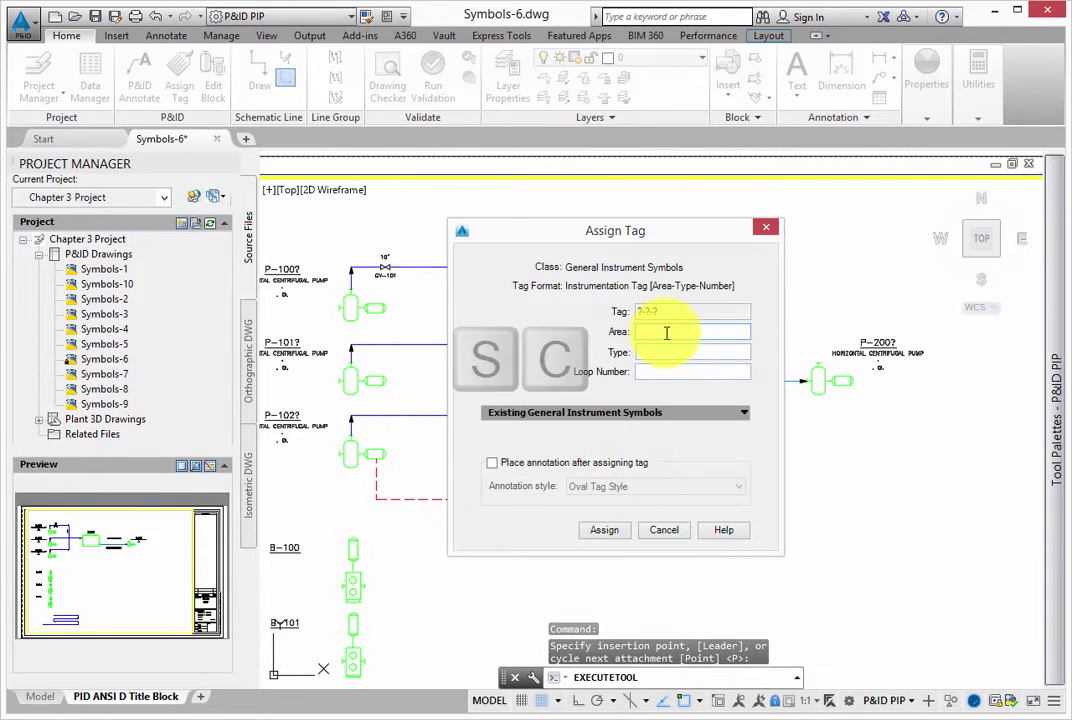
left_click(670, 332)
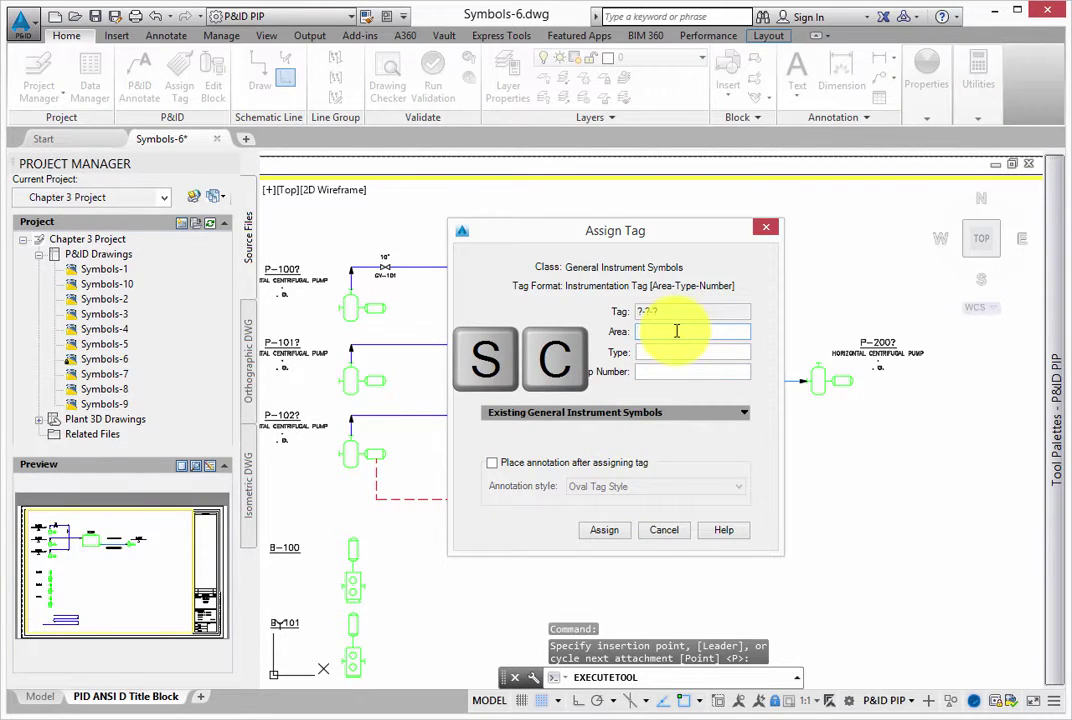
left_click(675, 352)
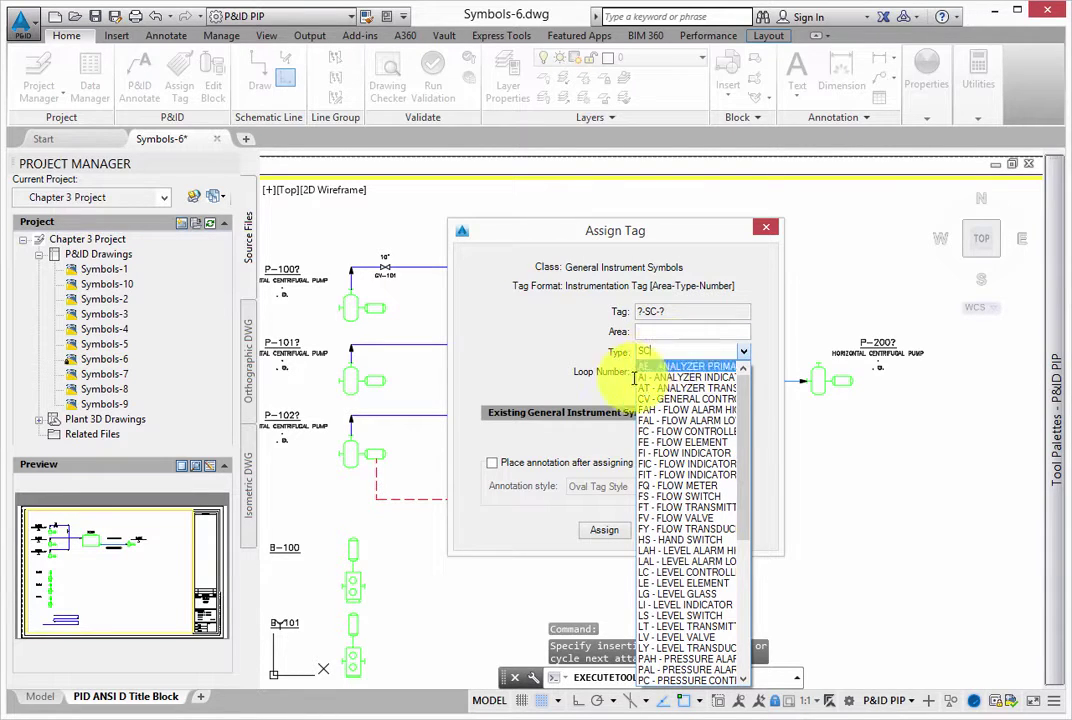
left_click(604, 390)
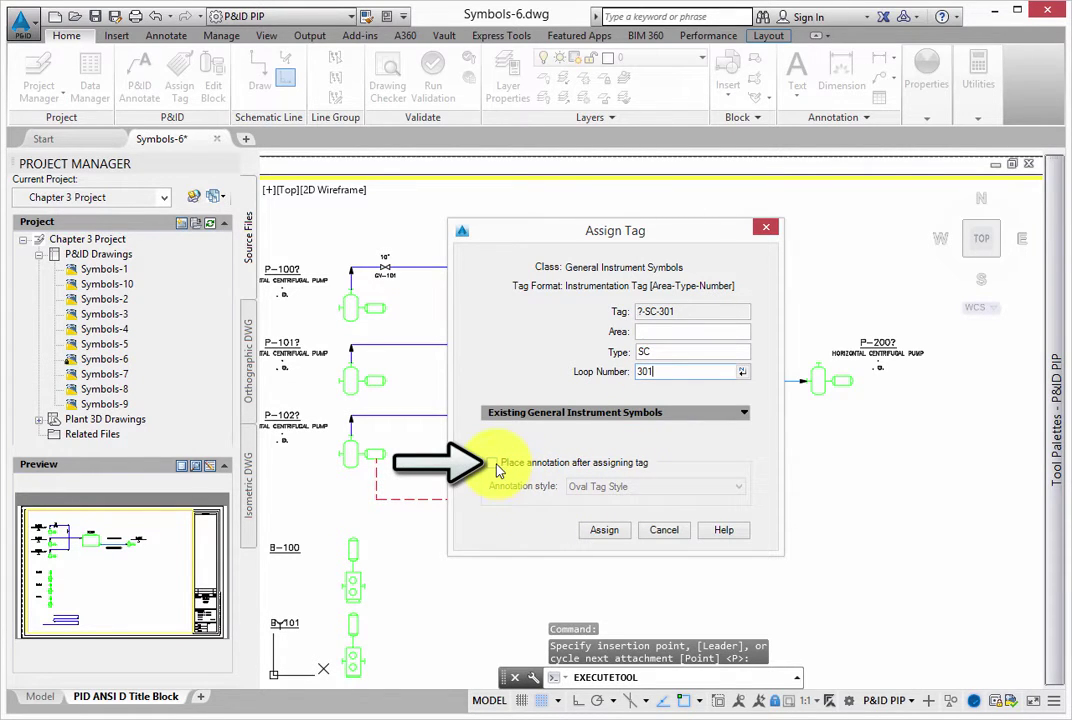
left_click(602, 531)
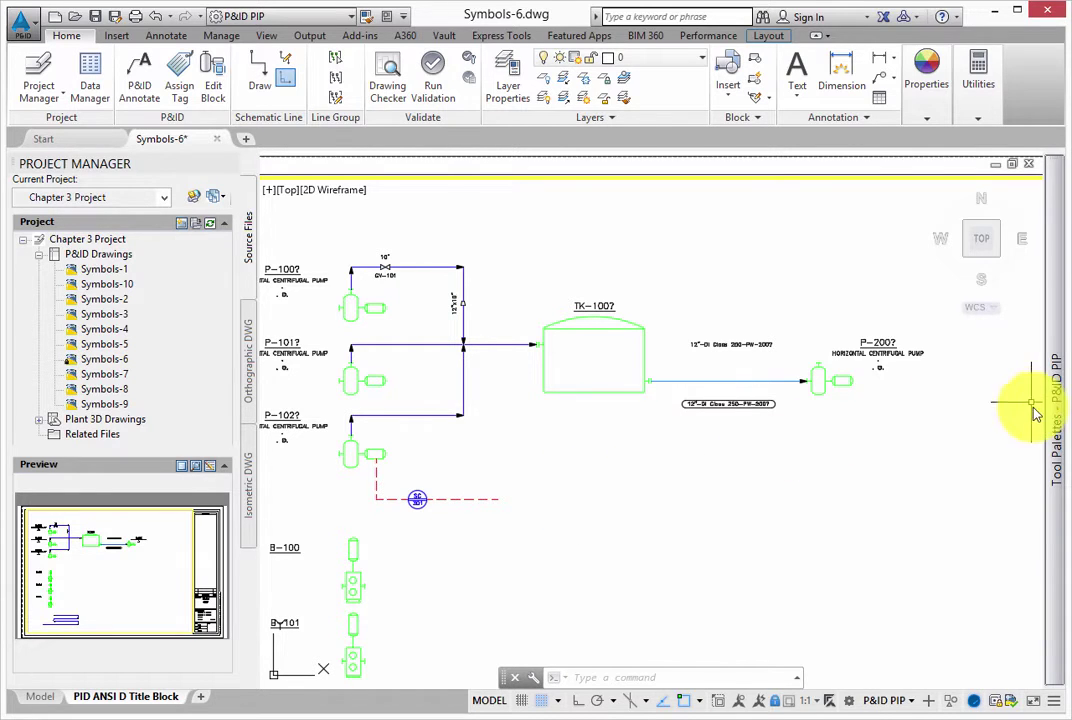
Insert a Field PLC symbol at the signal line's end, right of SC-301.
mouse_move(1029, 395)
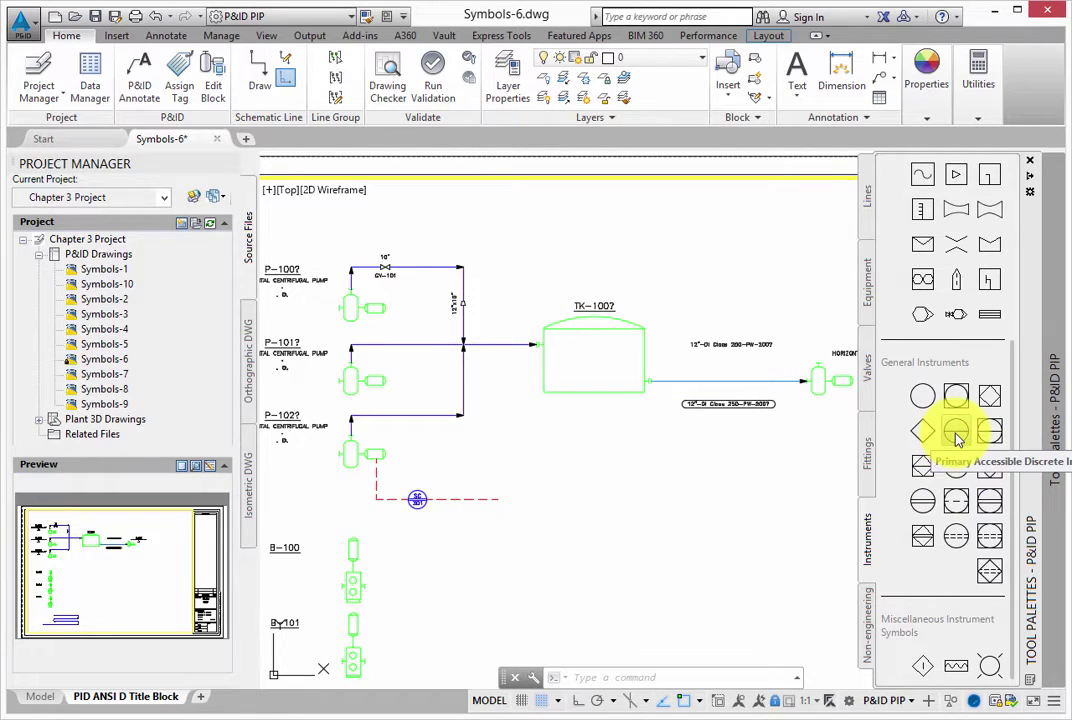
type("di")
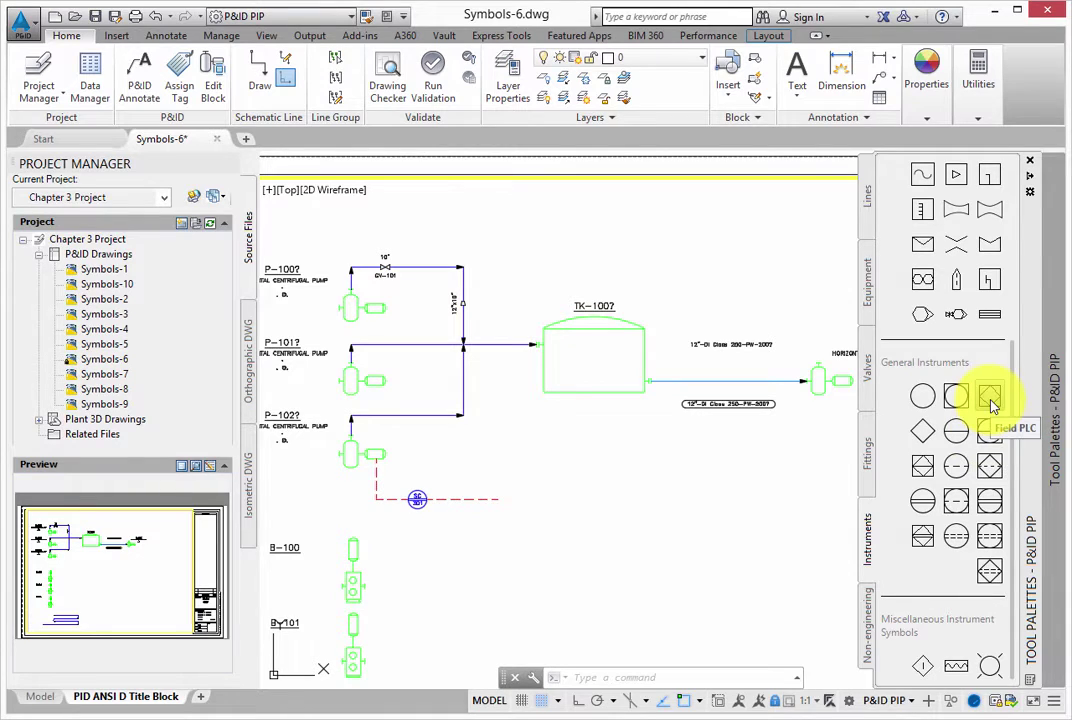
left_click(990, 402)
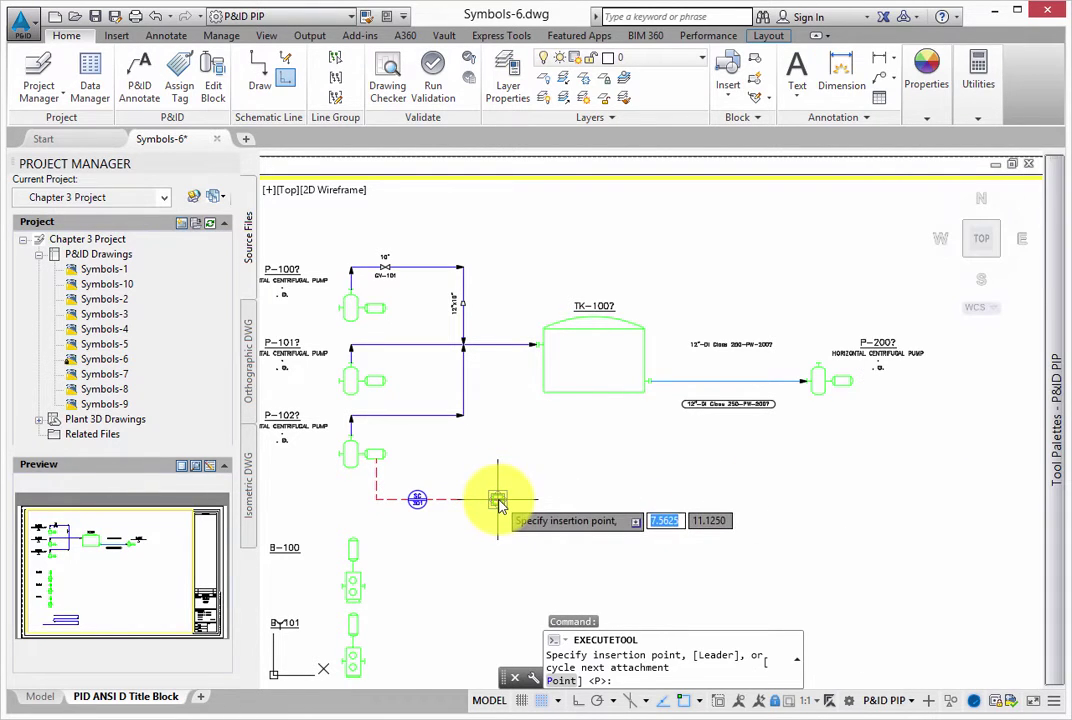
left_click(499, 503)
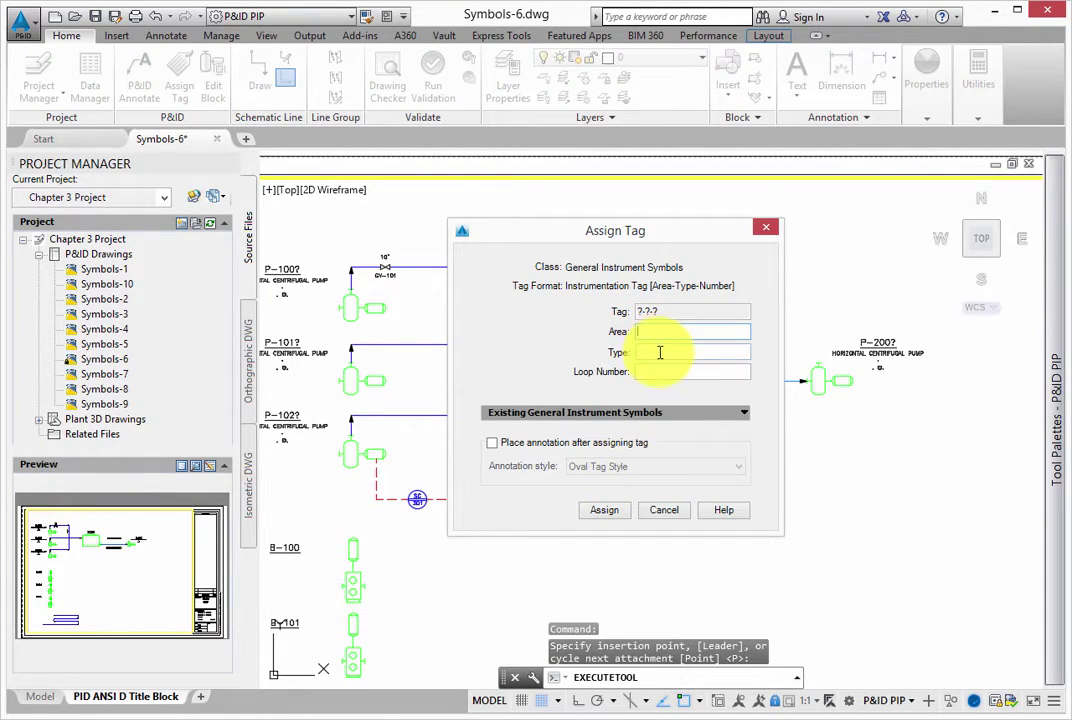
Tag the Field PLC with type DI and loop number 301.
left_click(659, 352)
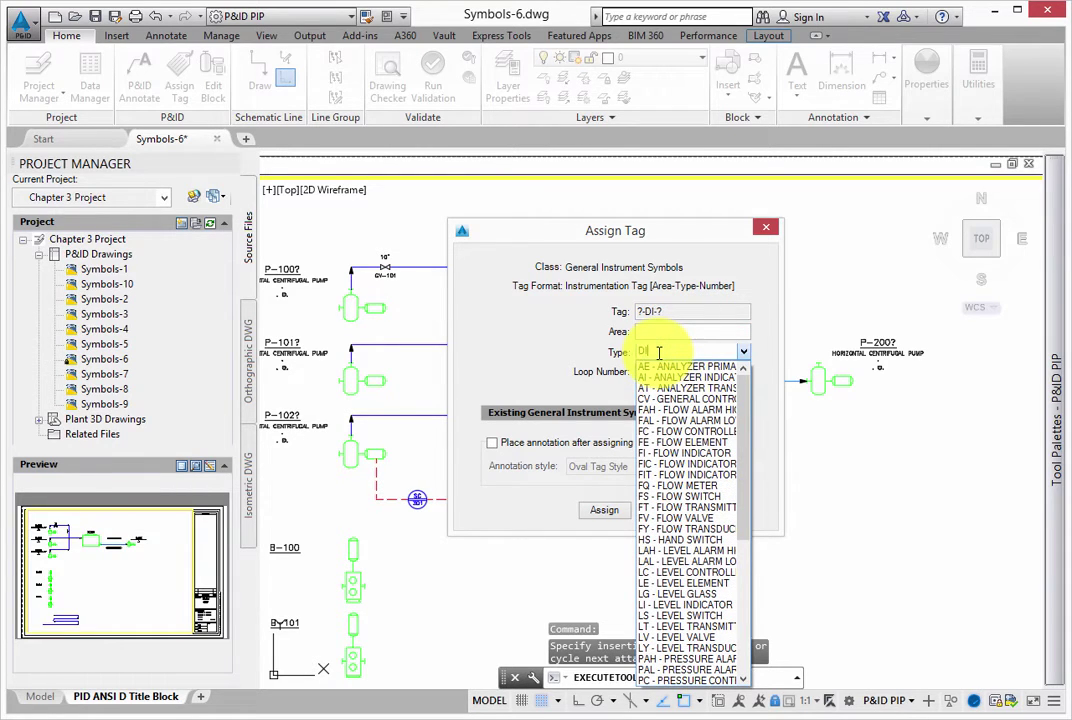
left_click(772, 383)
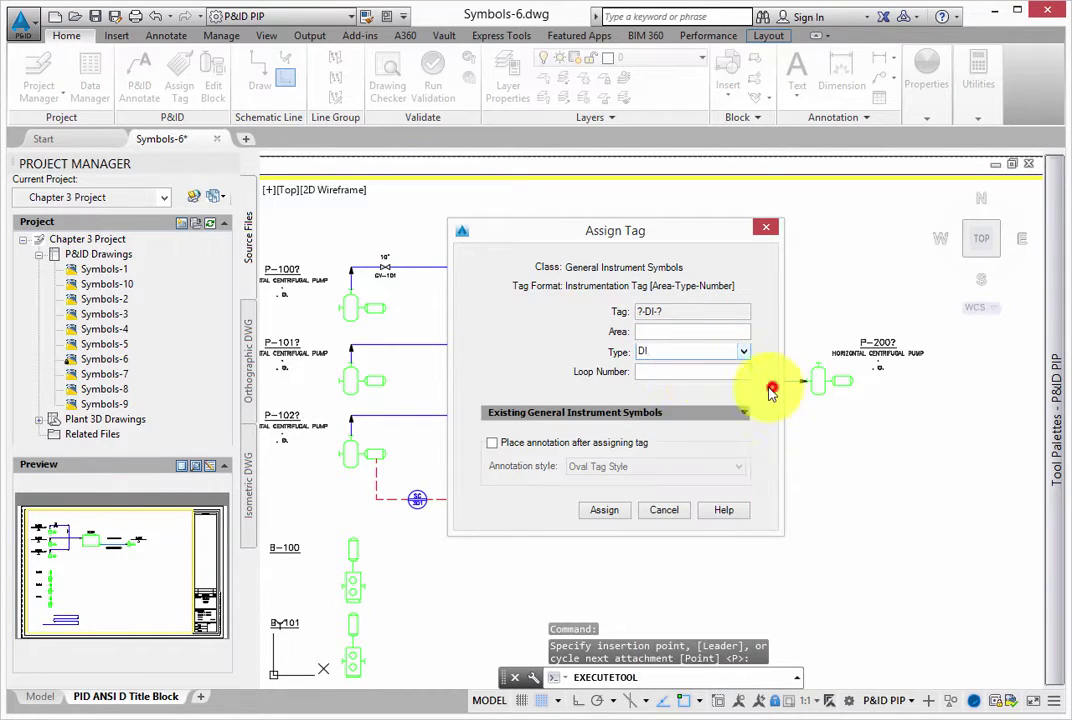
left_click(677, 372)
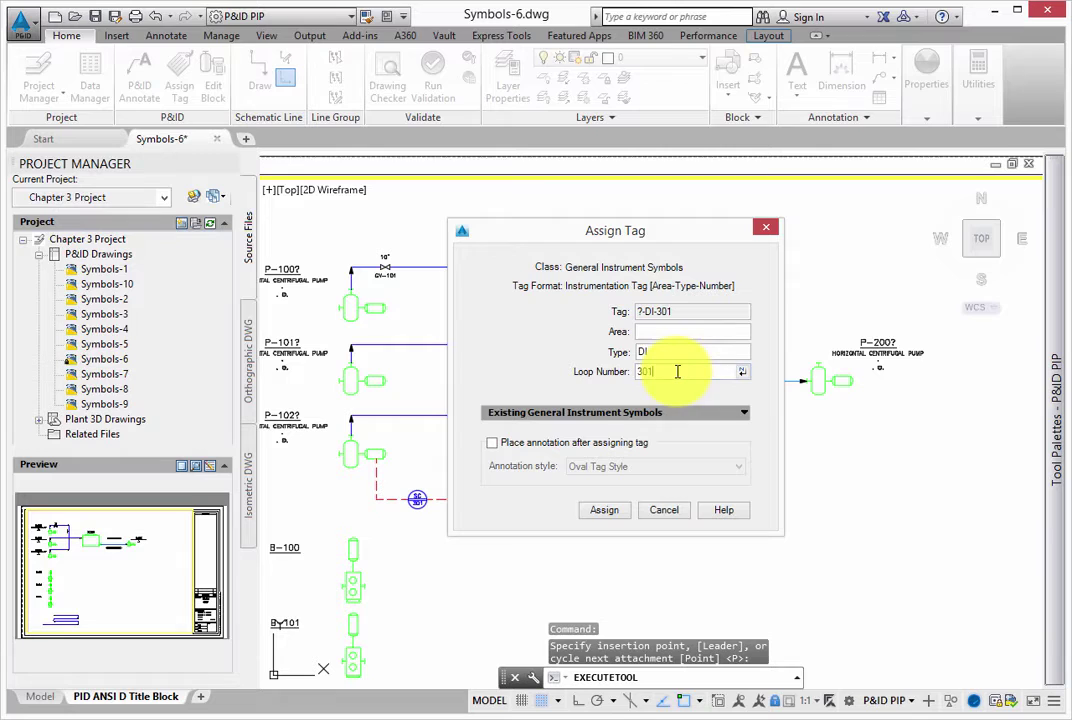
left_click(600, 510)
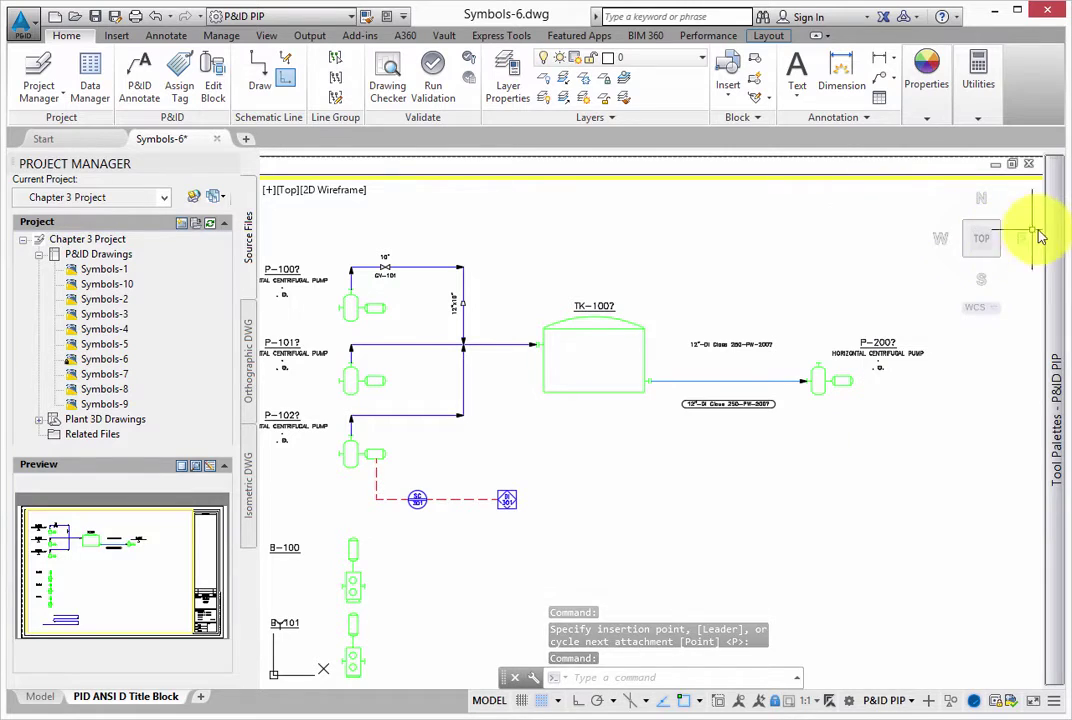
Draw an electric signal line from the SC-301–DI-301 line up and then right.
left_click(871, 201)
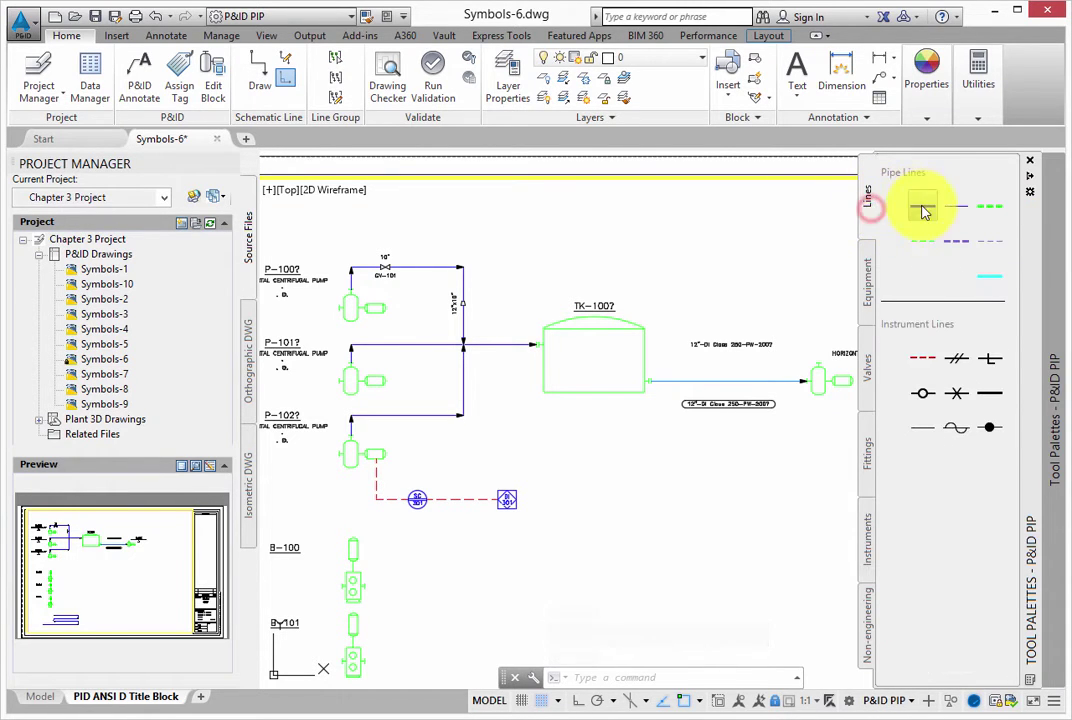
left_click(916, 358)
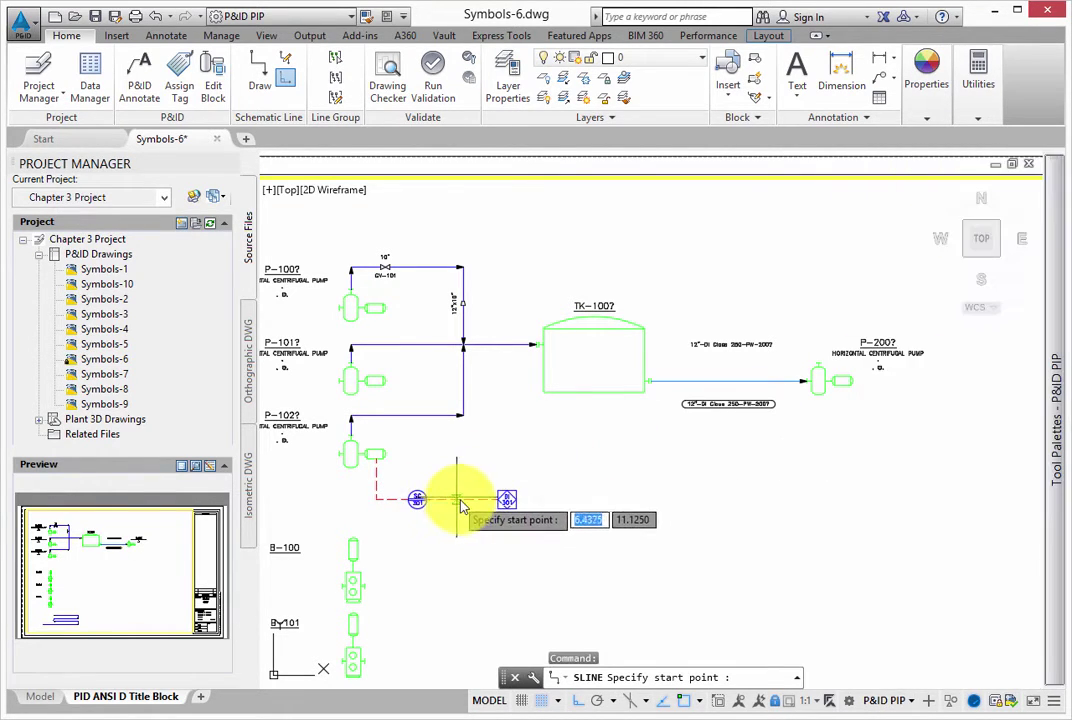
left_click(464, 498)
left_click(463, 450)
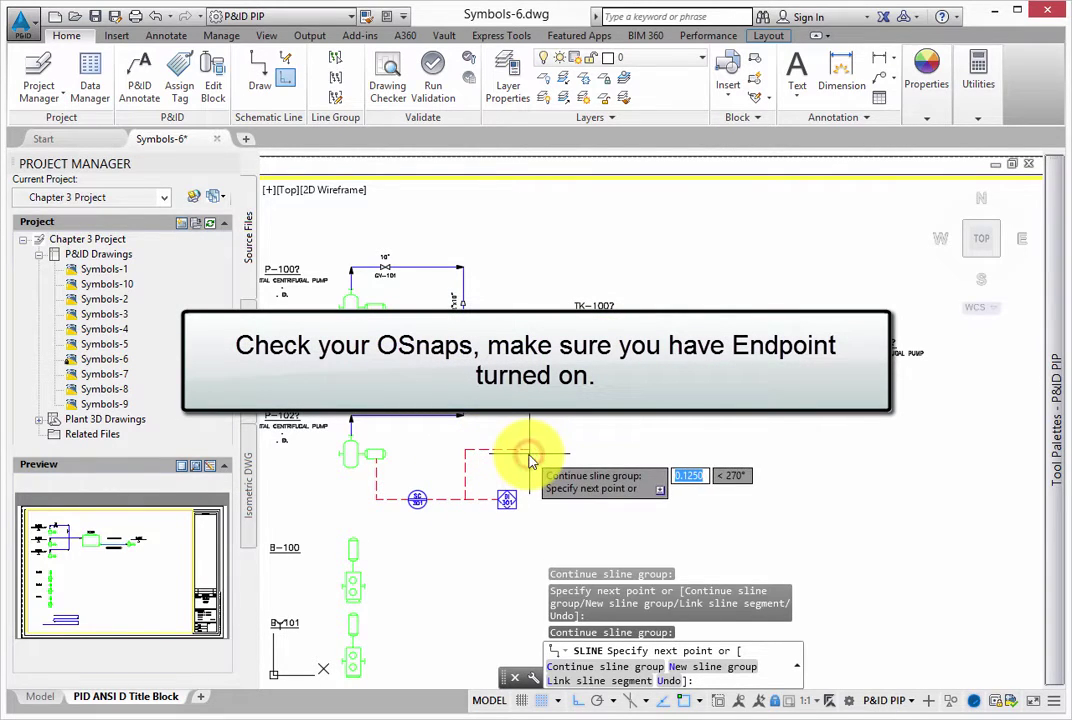
left_click(531, 451)
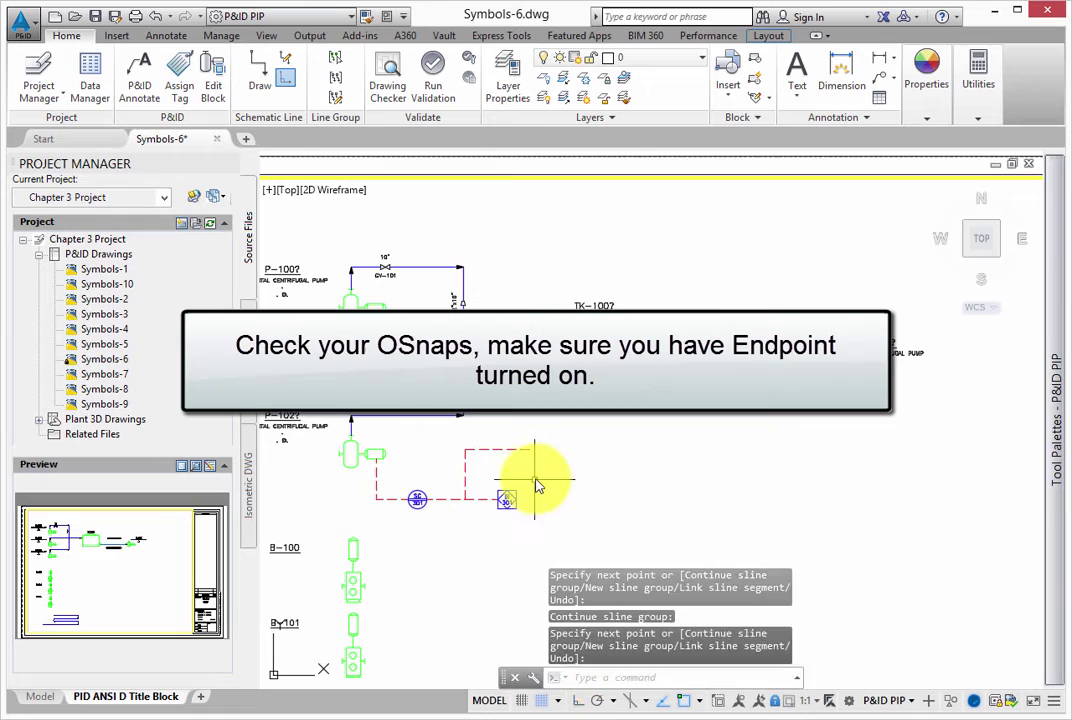
key("Return")
key("Return")
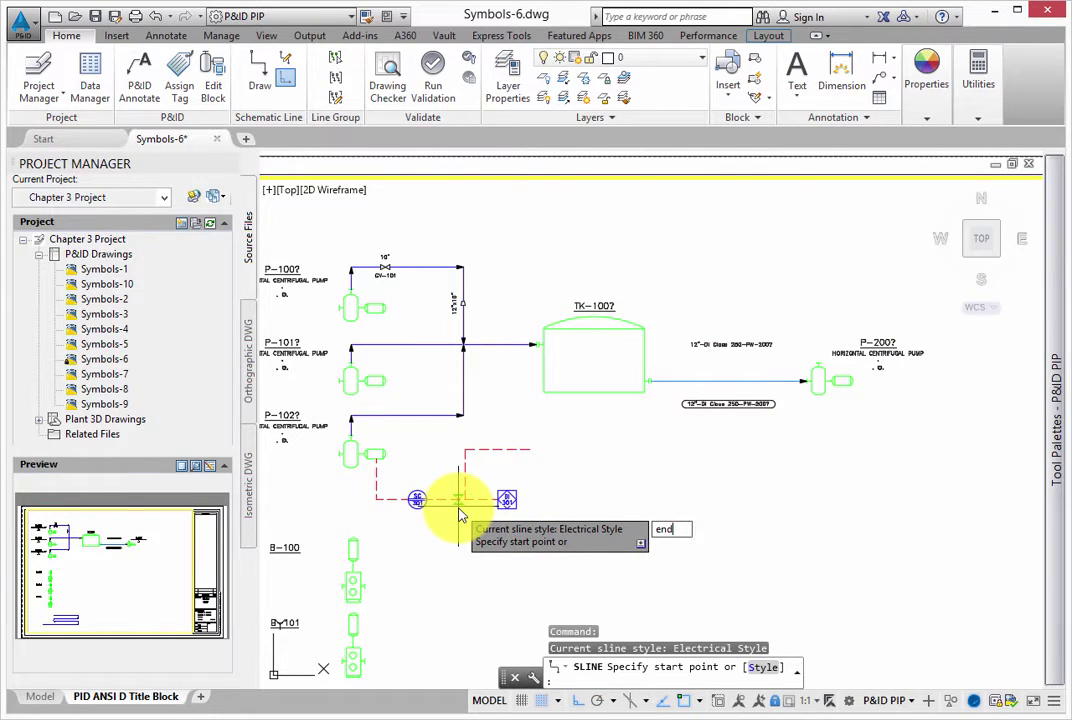
Draw a second branch from the same line end, down and then right.
key("Return")
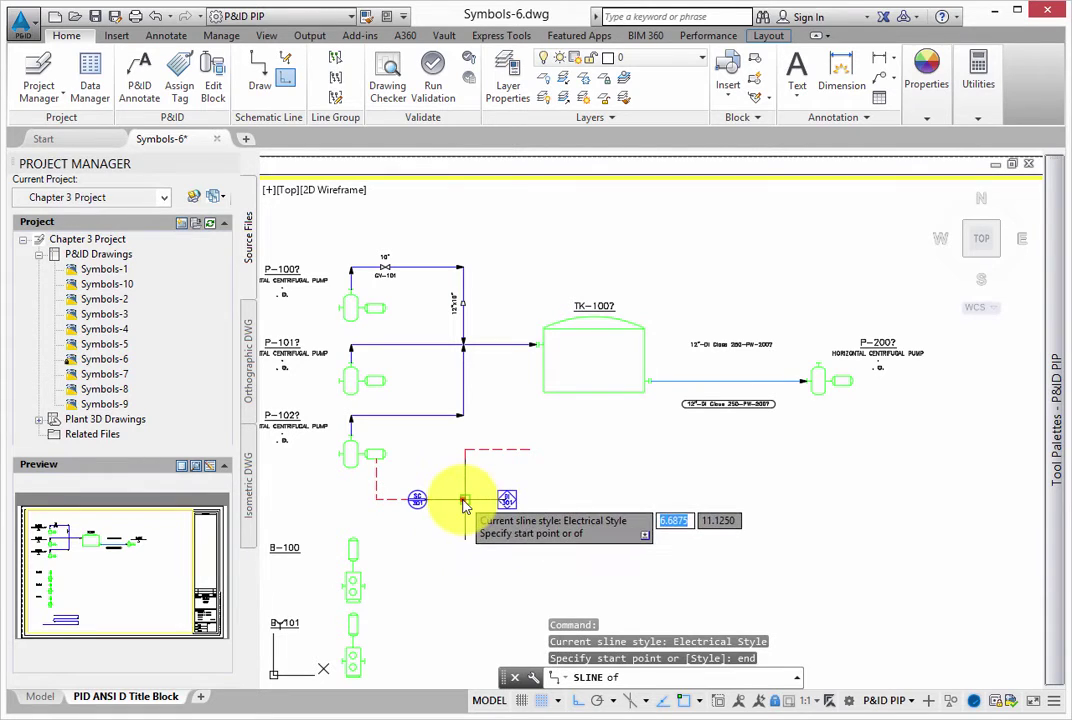
left_click(463, 500)
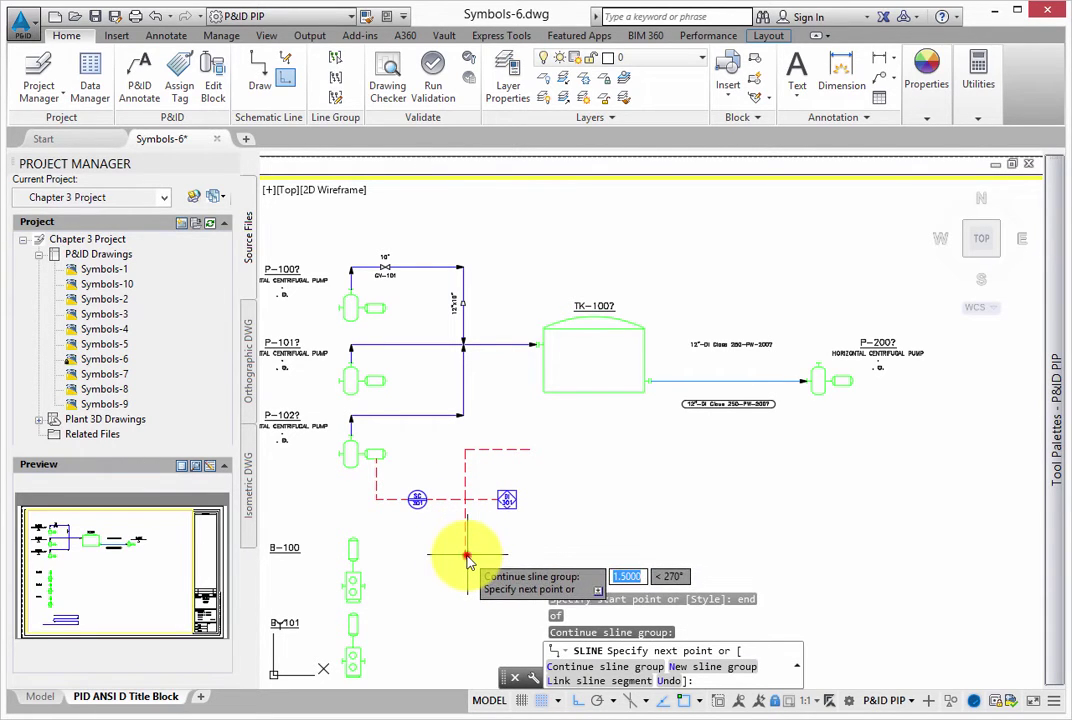
left_click(466, 555)
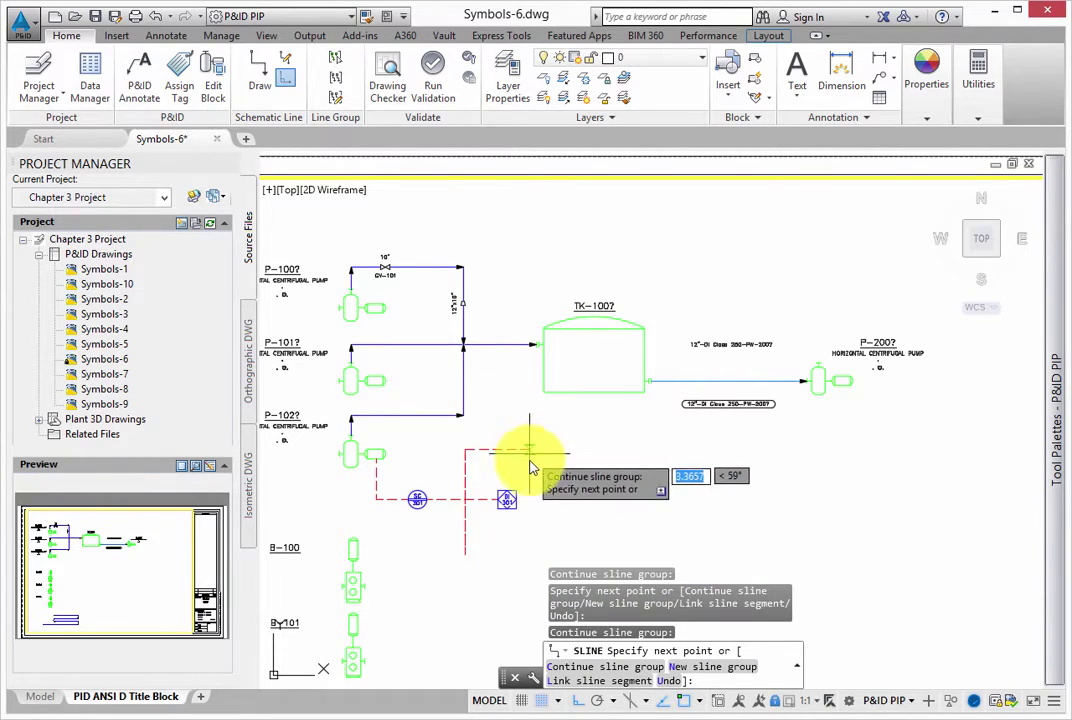
left_click(533, 548)
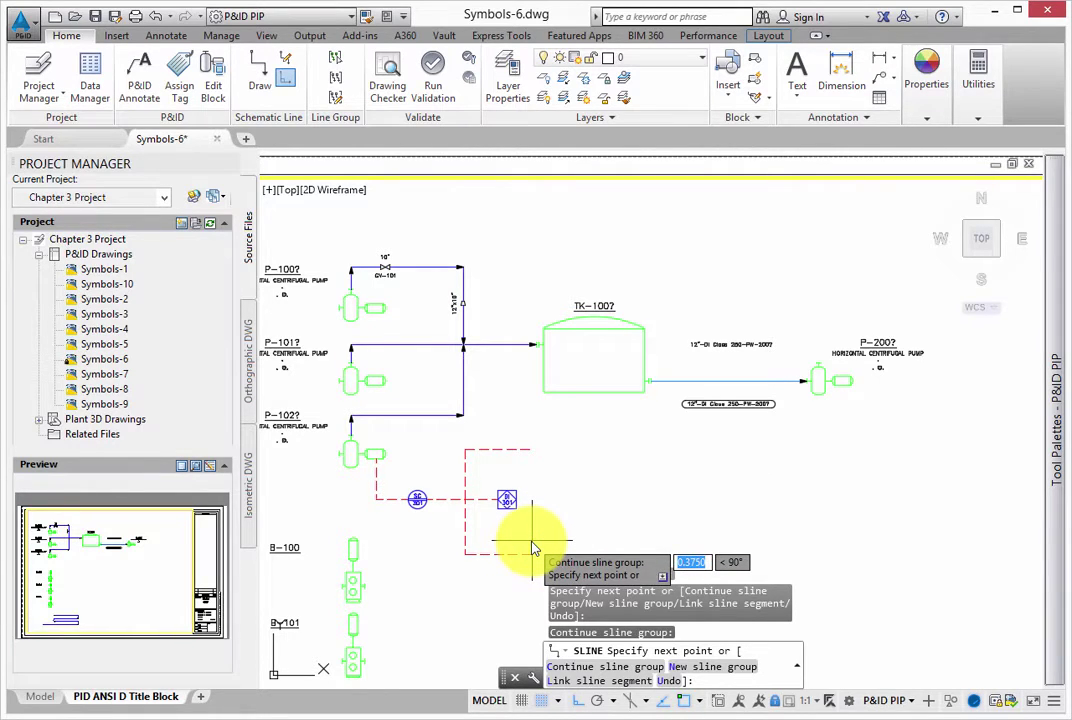
key("Return")
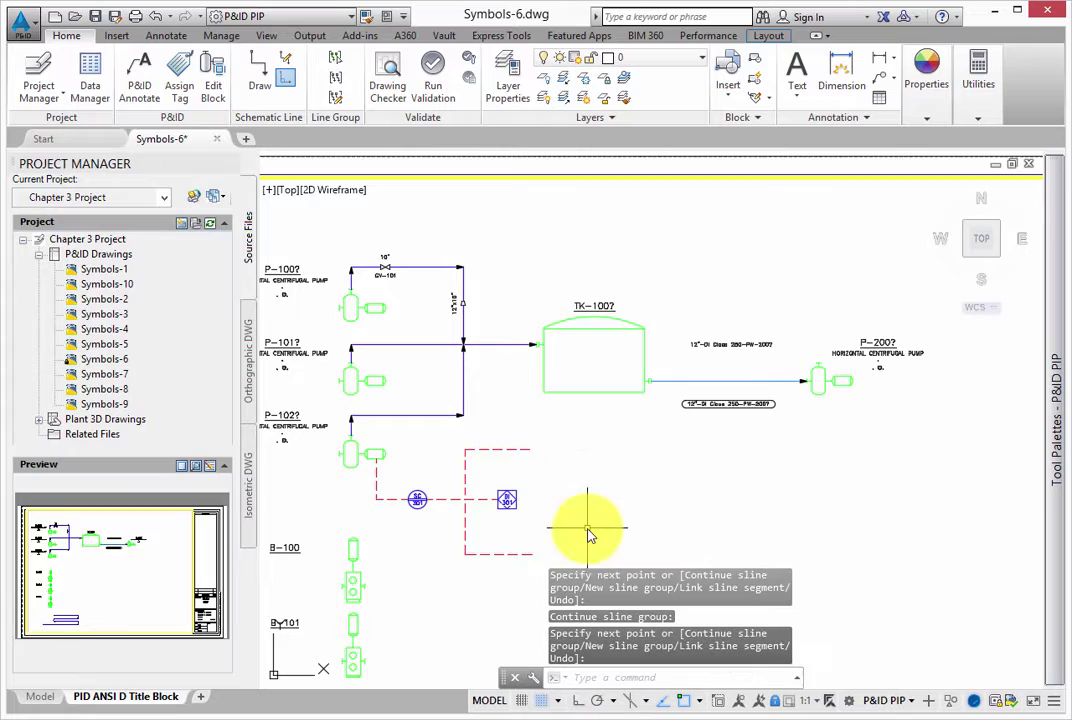
Place a Field PLC at the upper branch end and tag it AO-301.
mouse_move(1055, 410)
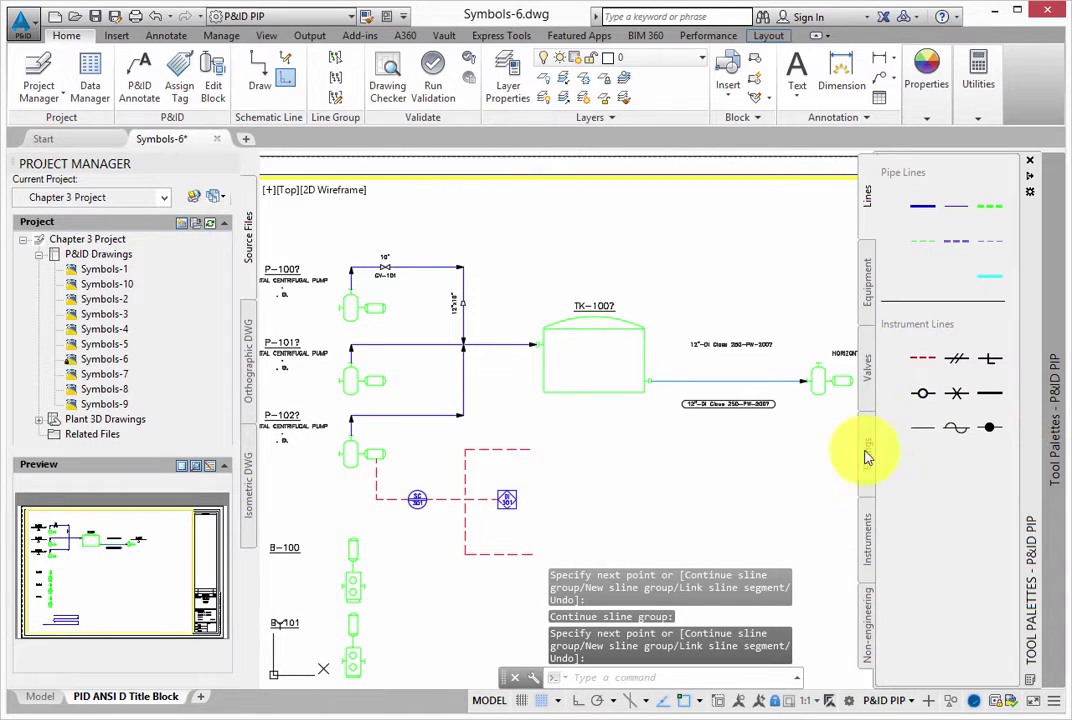
left_click(866, 543)
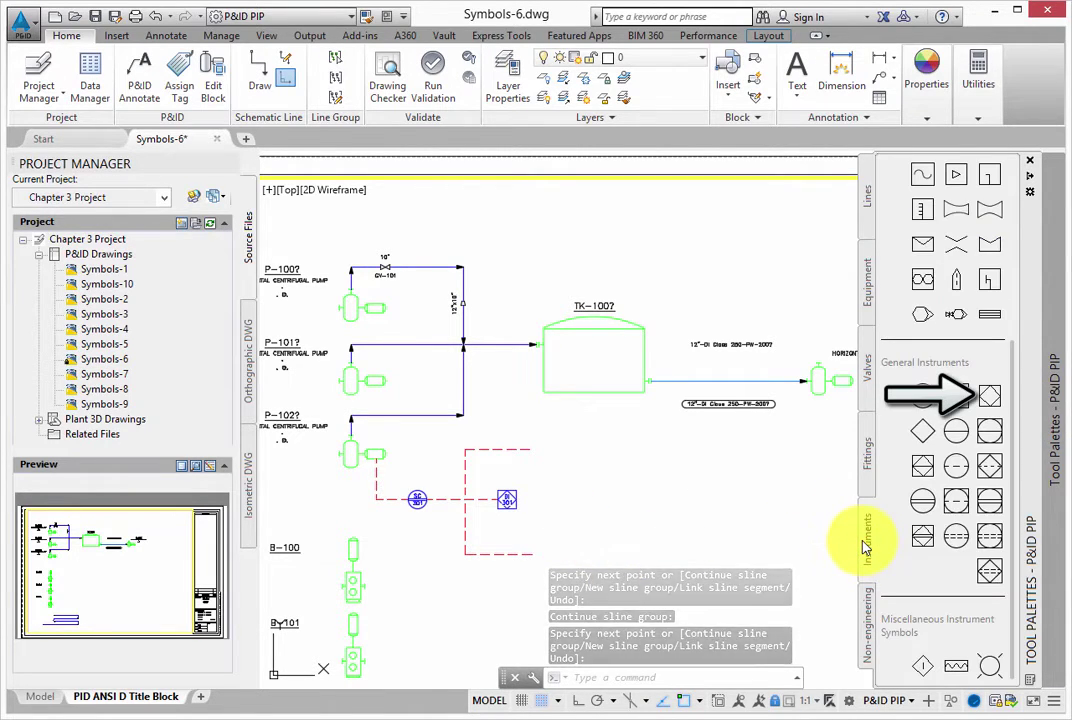
left_click(988, 401)
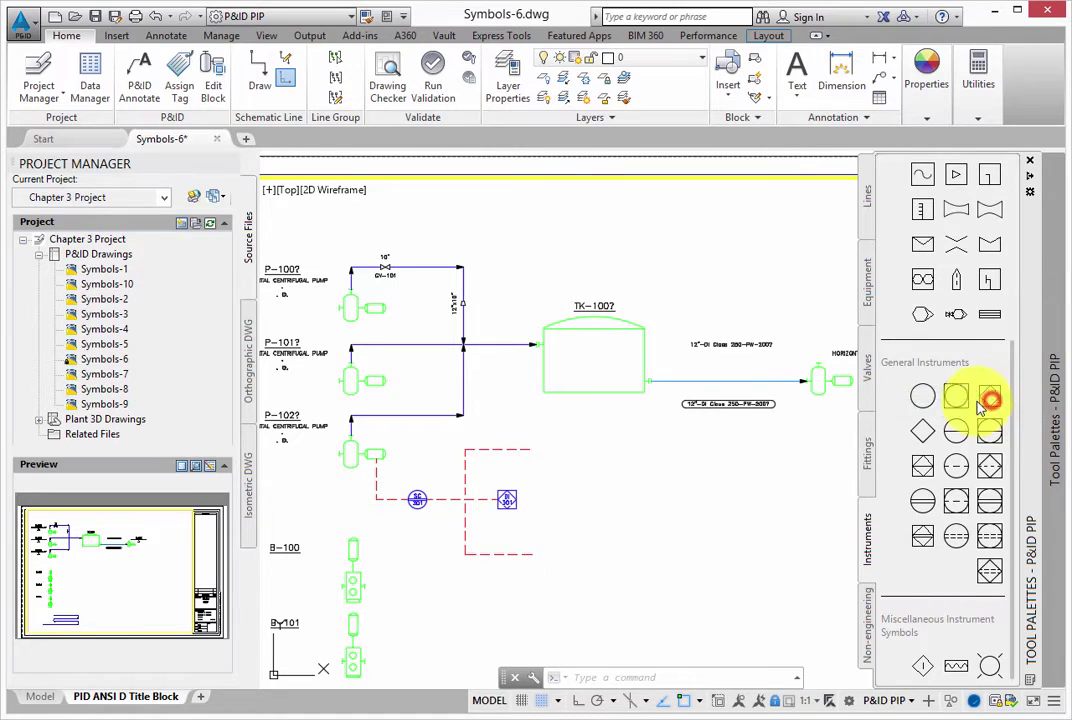
left_click(532, 448)
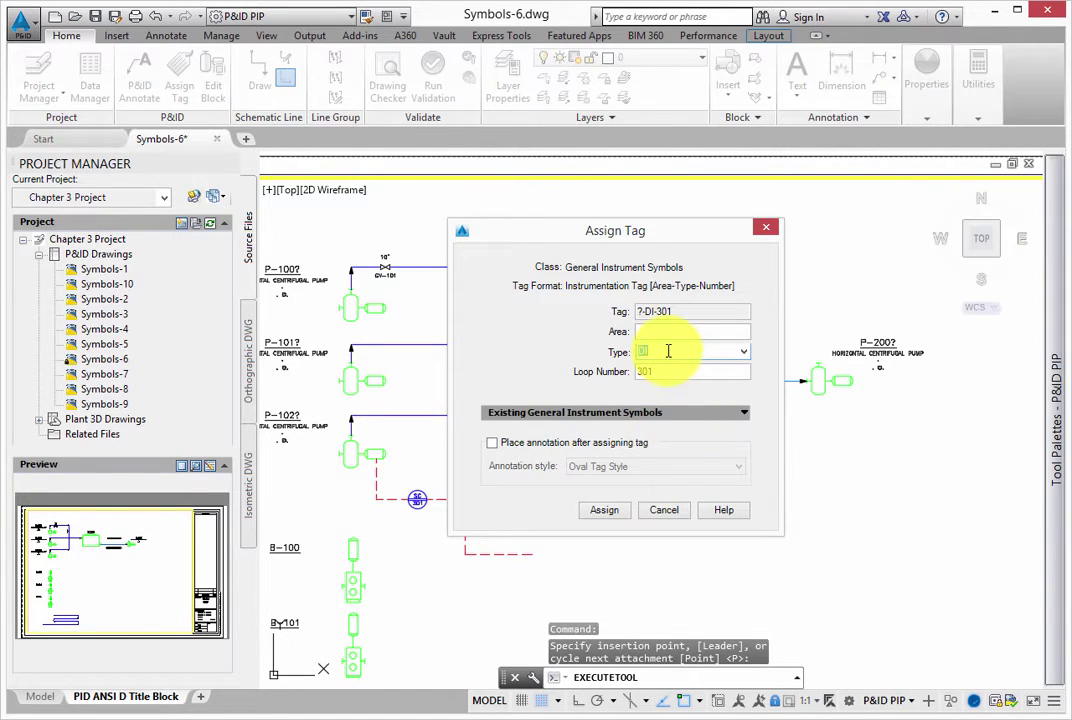
type("AO")
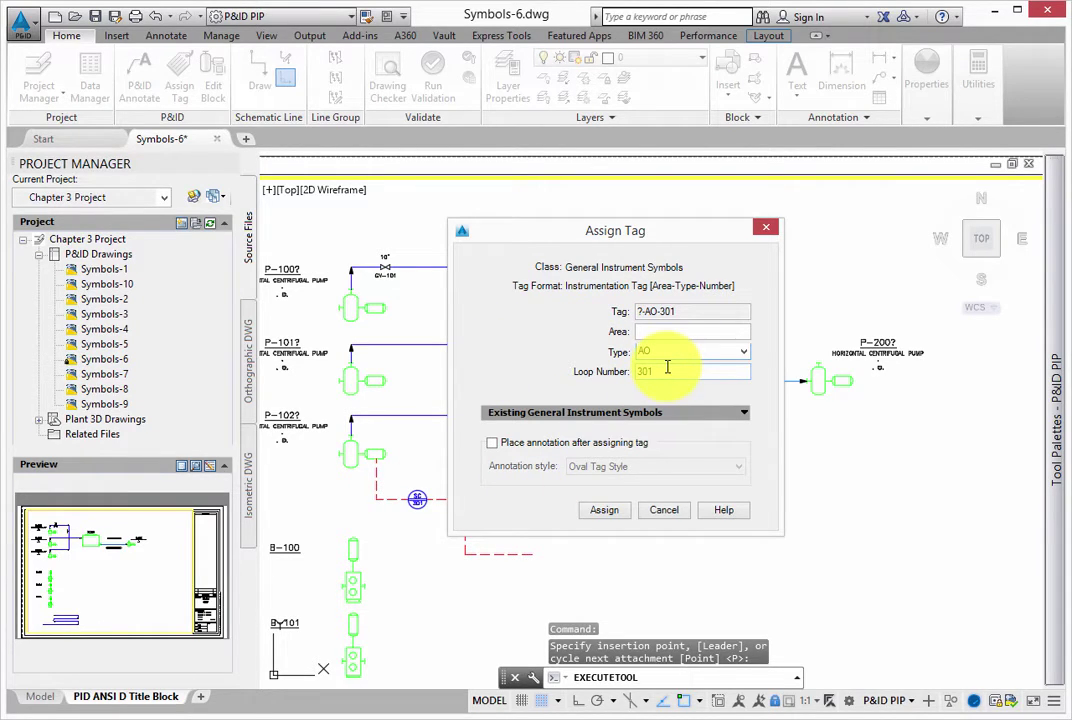
left_click(601, 511)
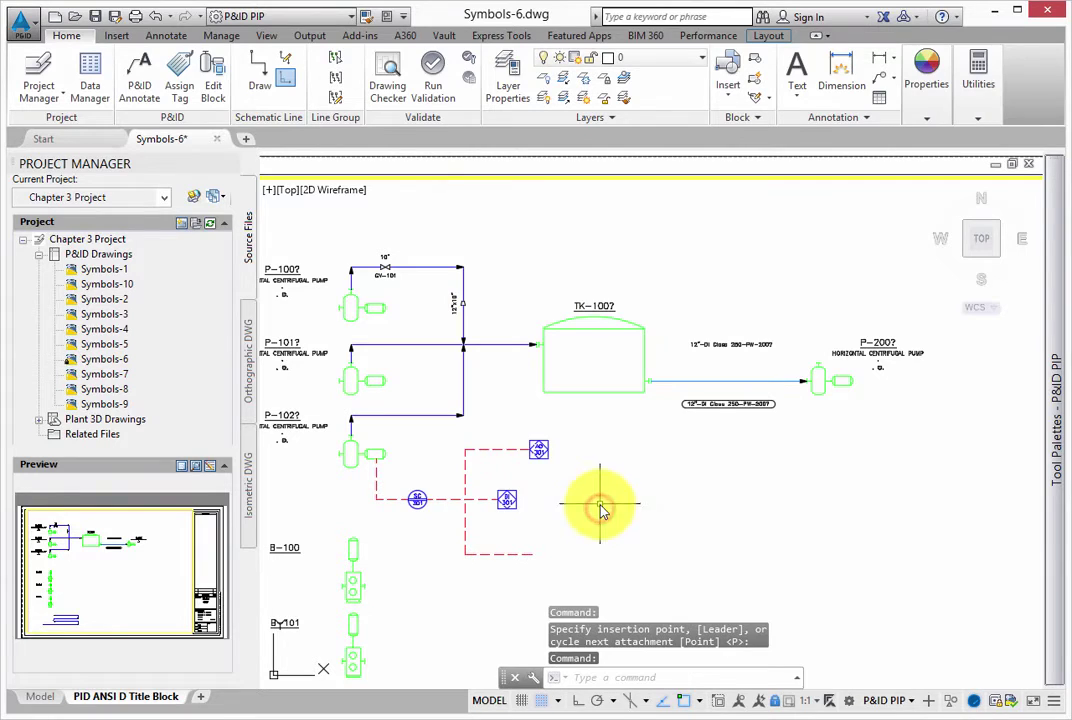
Place another Field PLC at the lower branch end and tag it DO-301.
mouse_move(1054, 325)
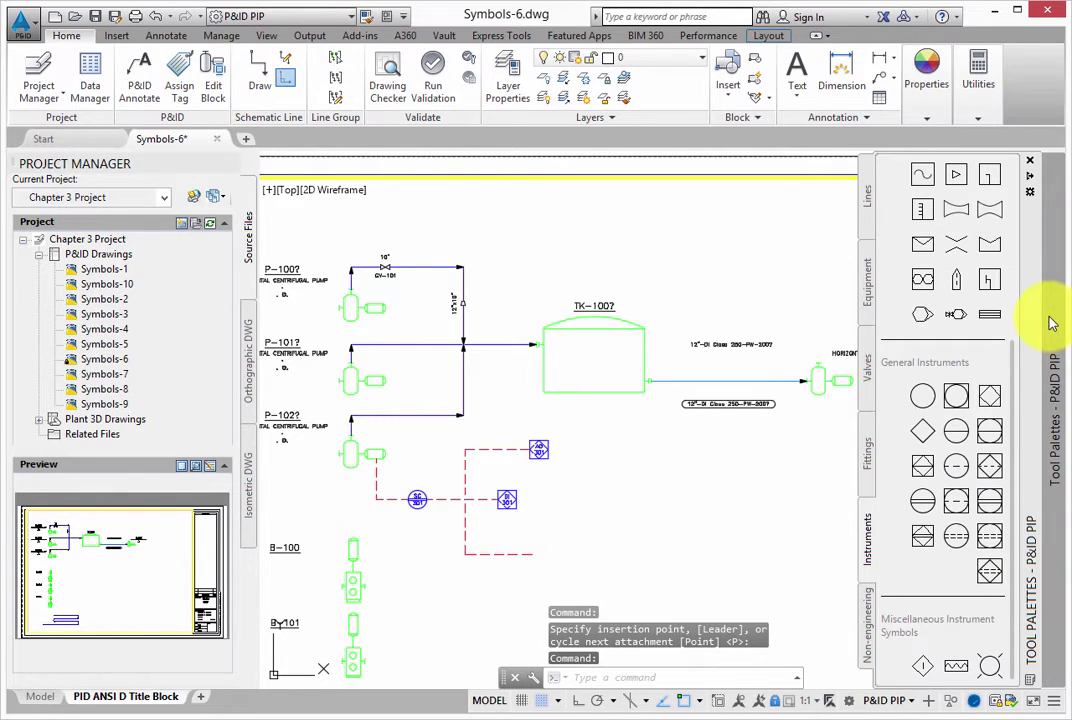
left_click(1000, 397)
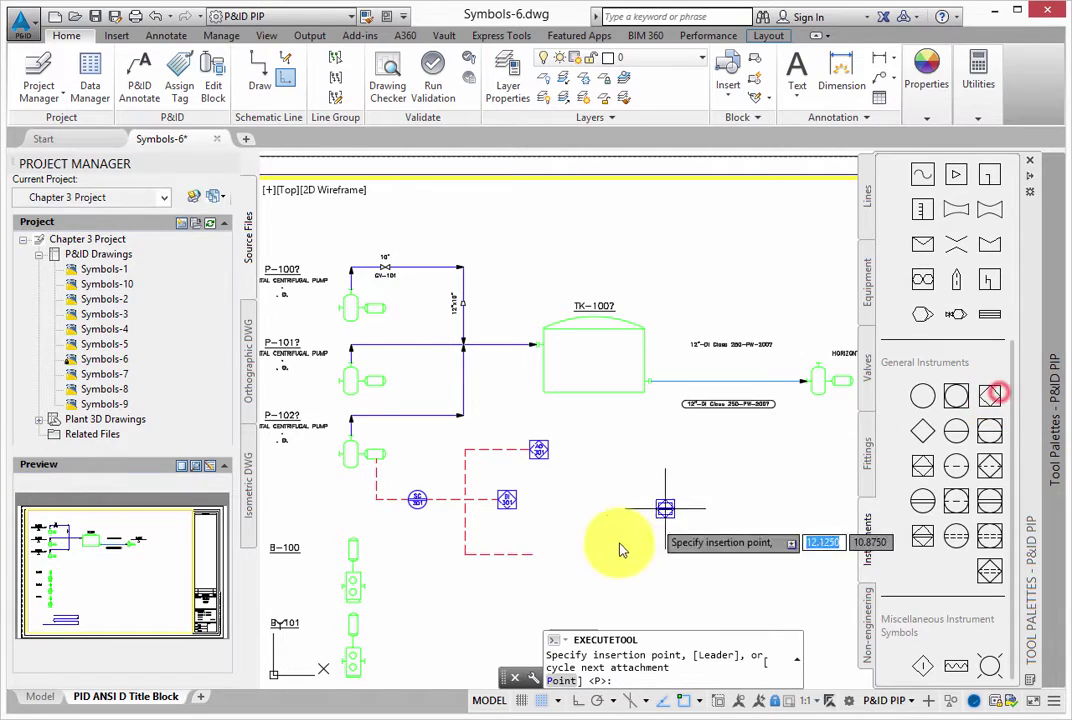
left_click(535, 556)
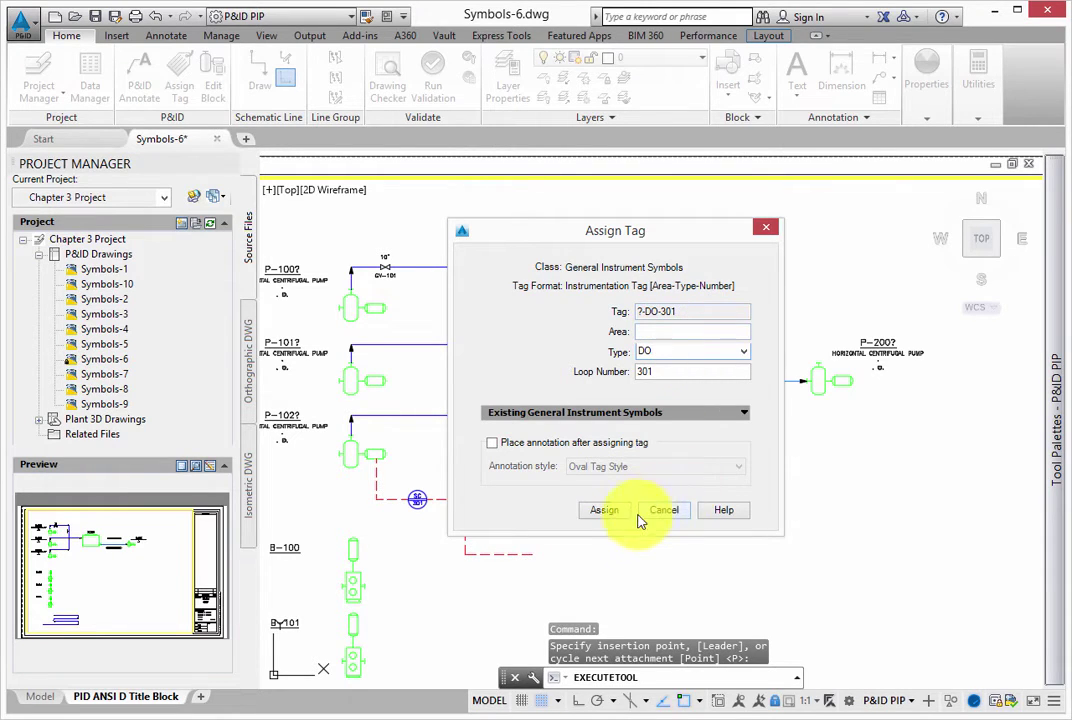
left_click(604, 513)
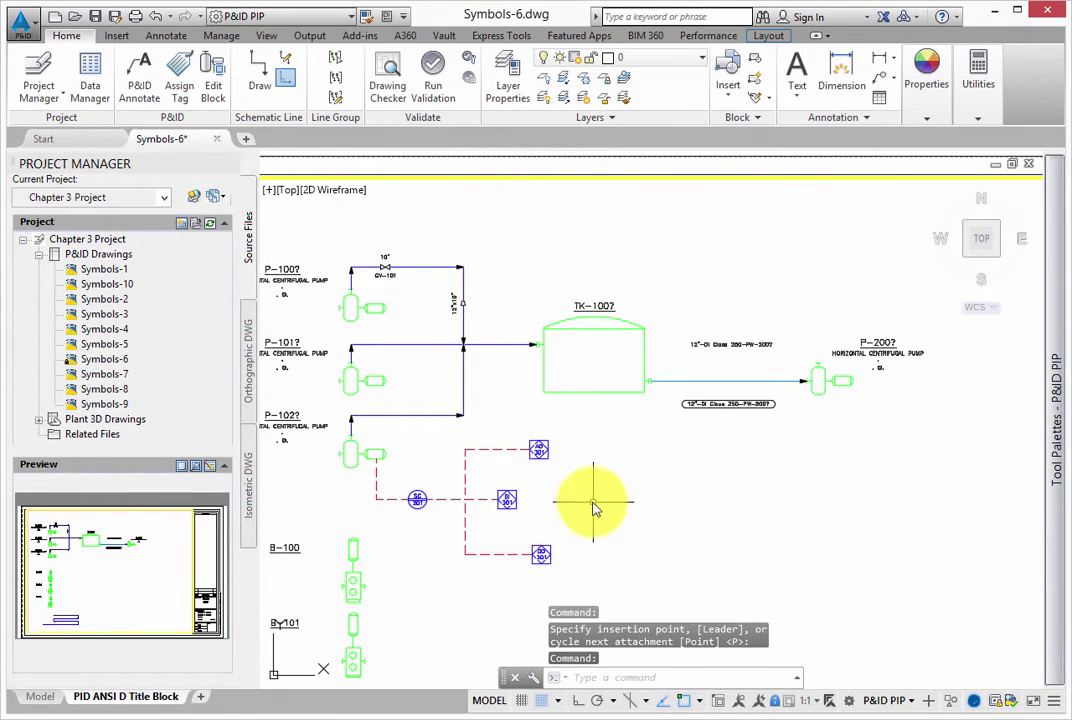
mouse_move(1047, 380)
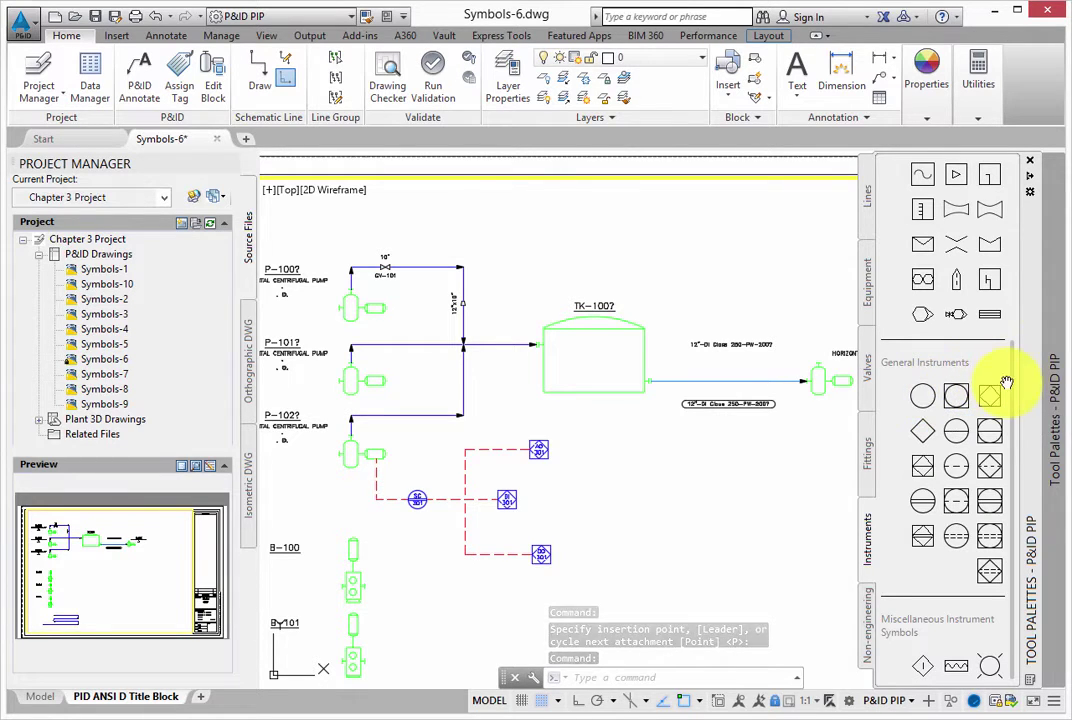
left_click_drag(1011, 378, 1034, 232)
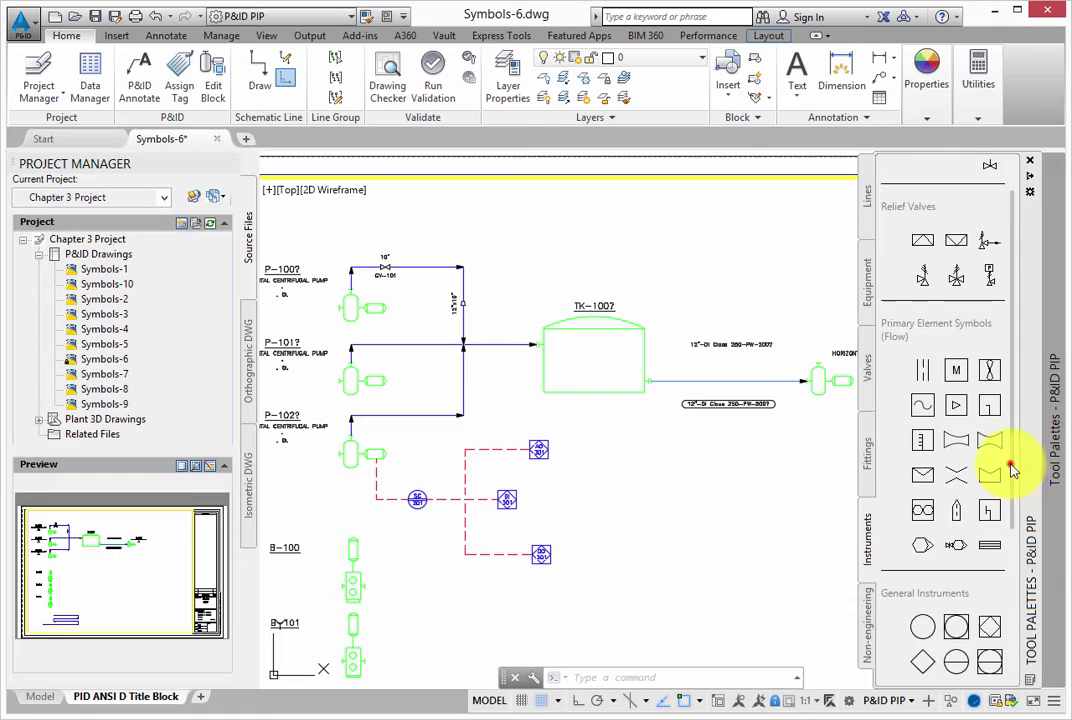
scroll(1012, 470, "down", 5)
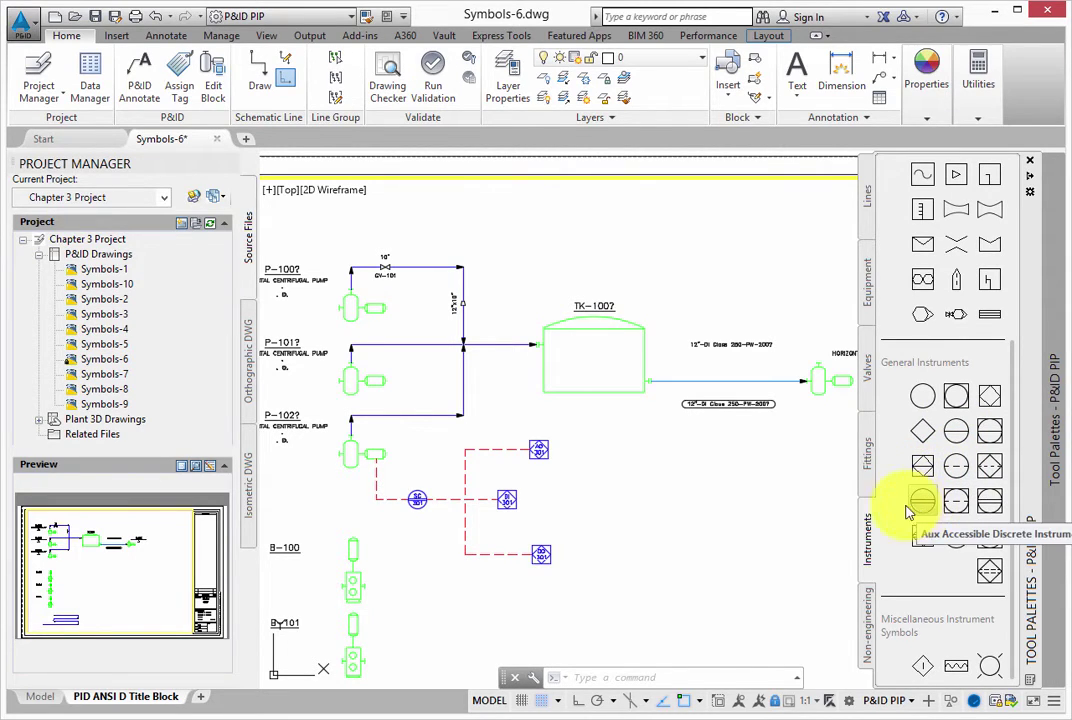
Open Data Manager and list the Instrumentation items in Current Drawing Data.
left_click(92, 82)
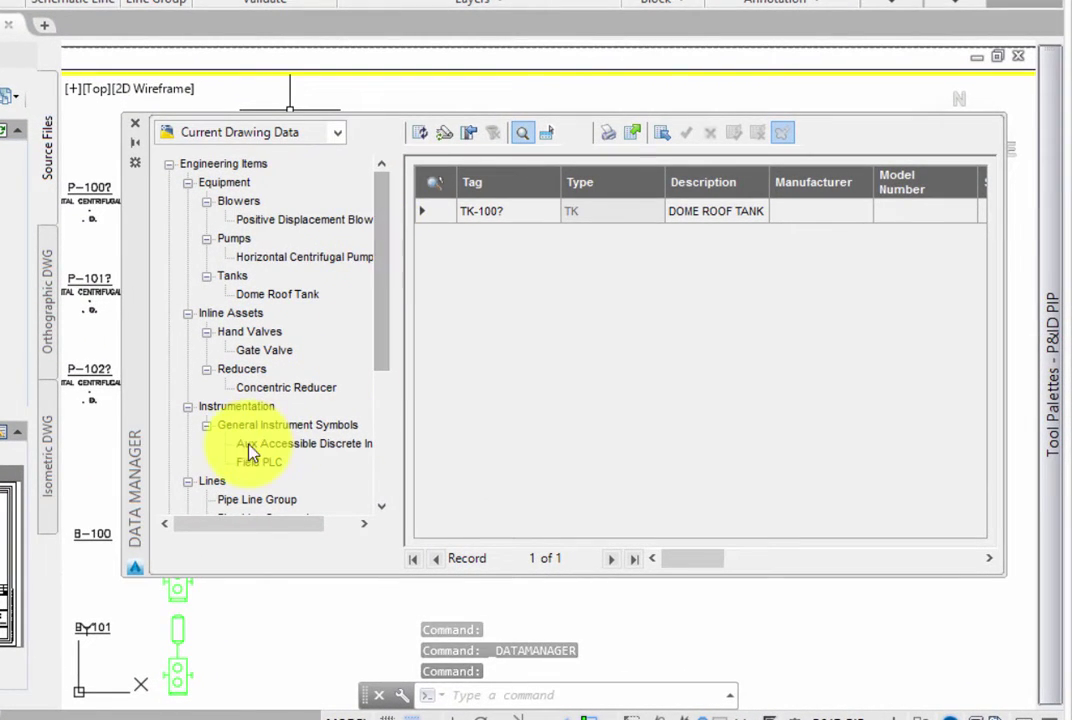
left_click(236, 406)
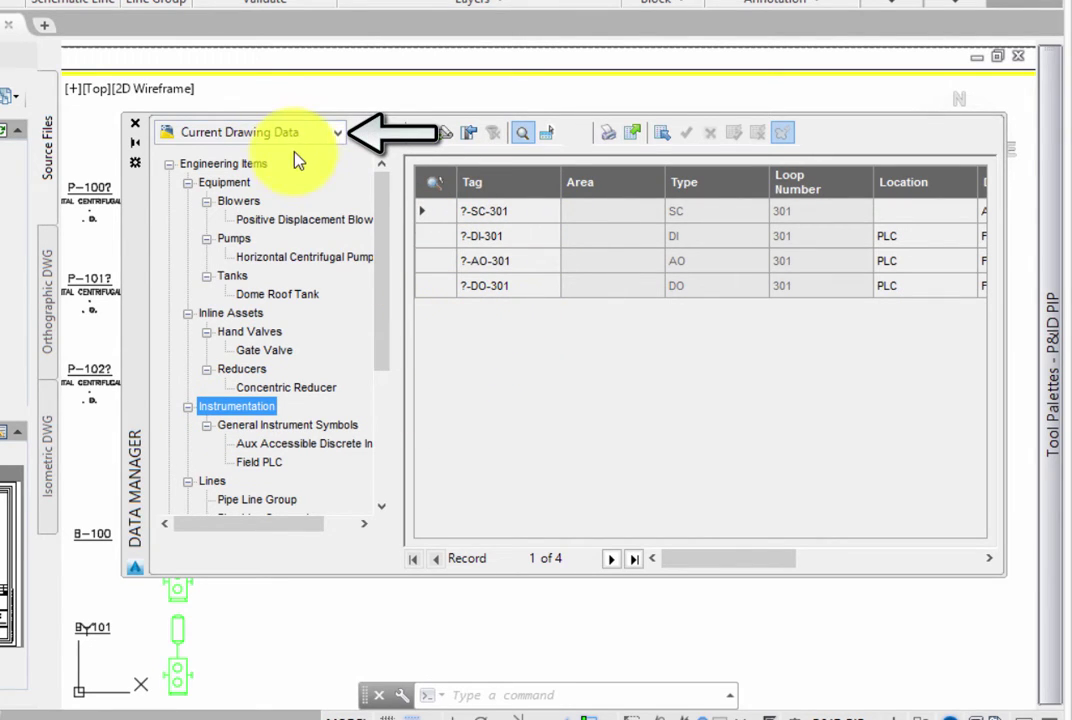
left_click(338, 133)
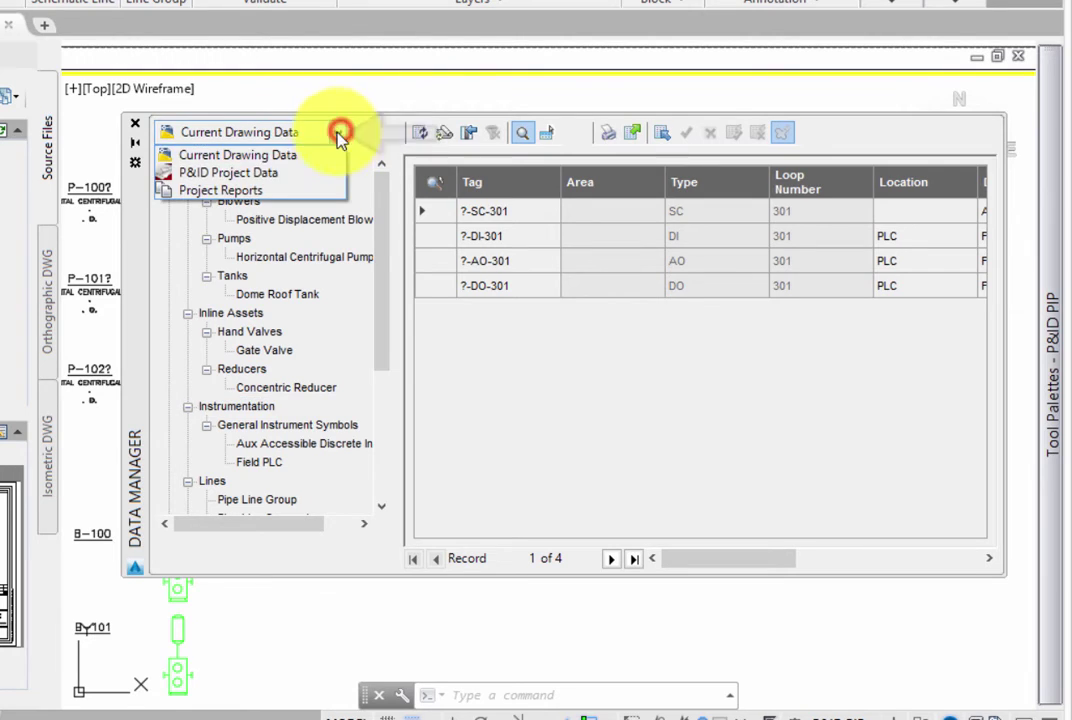
left_click(285, 154)
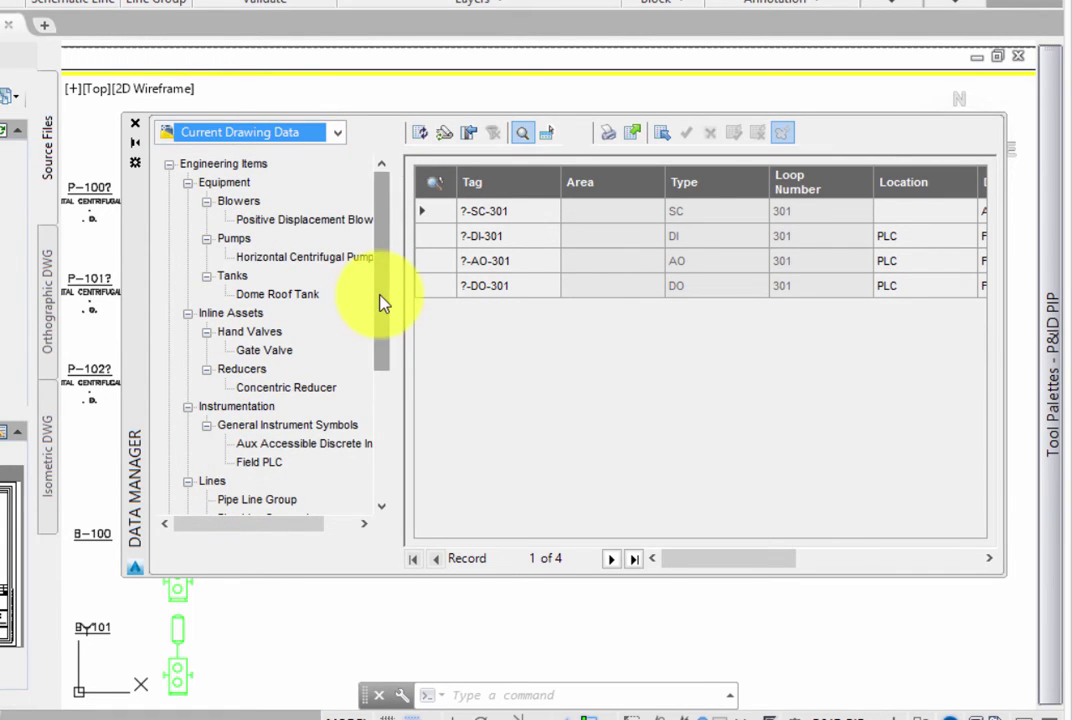
Review the instruments' Location, Manufacturer and Model Number columns, then close Data Manager.
left_click_drag(381, 298, 385, 348)
left_click(227, 312)
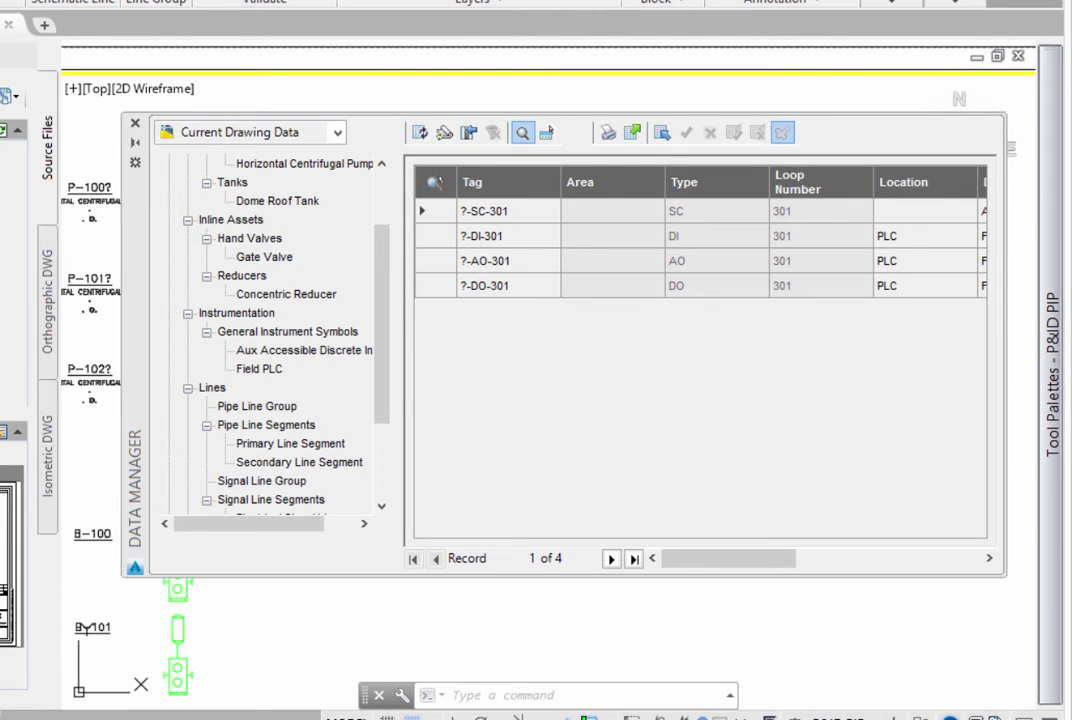
left_click(928, 213)
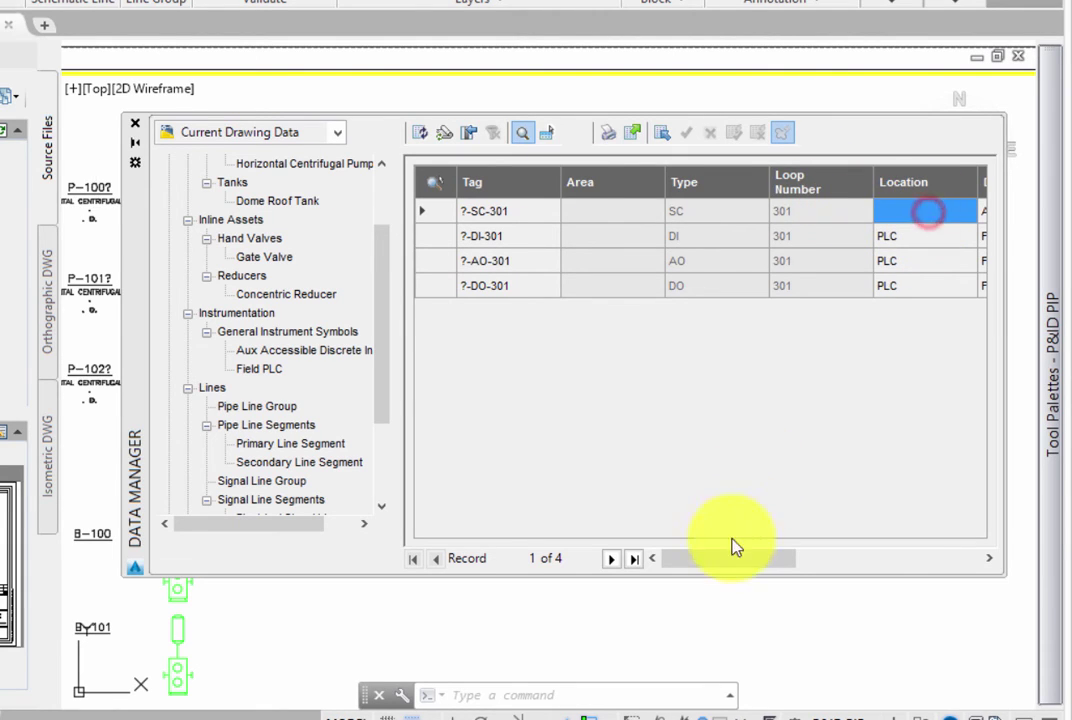
left_click_drag(734, 552, 876, 560)
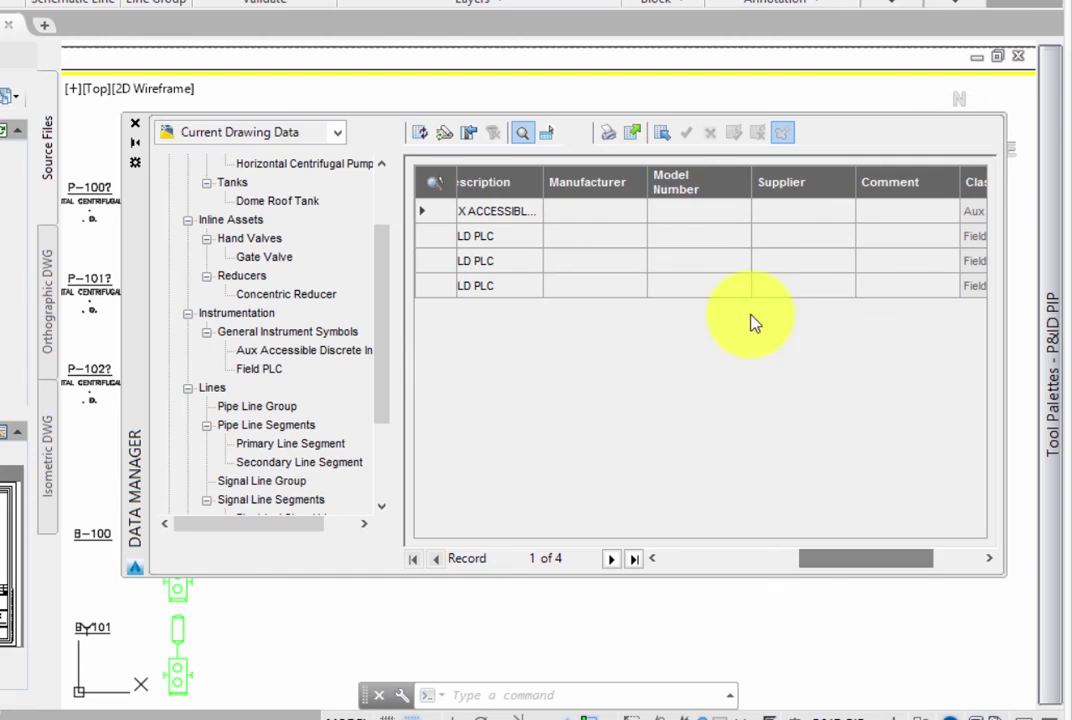
left_click(596, 211)
left_click(679, 211)
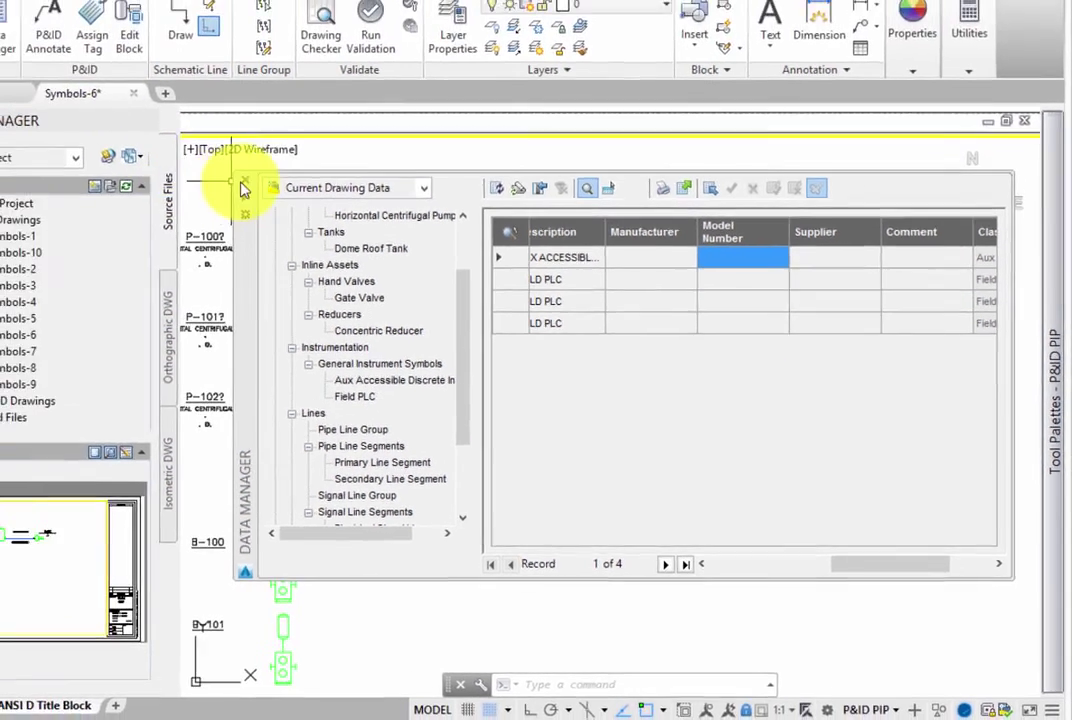
left_click(135, 123)
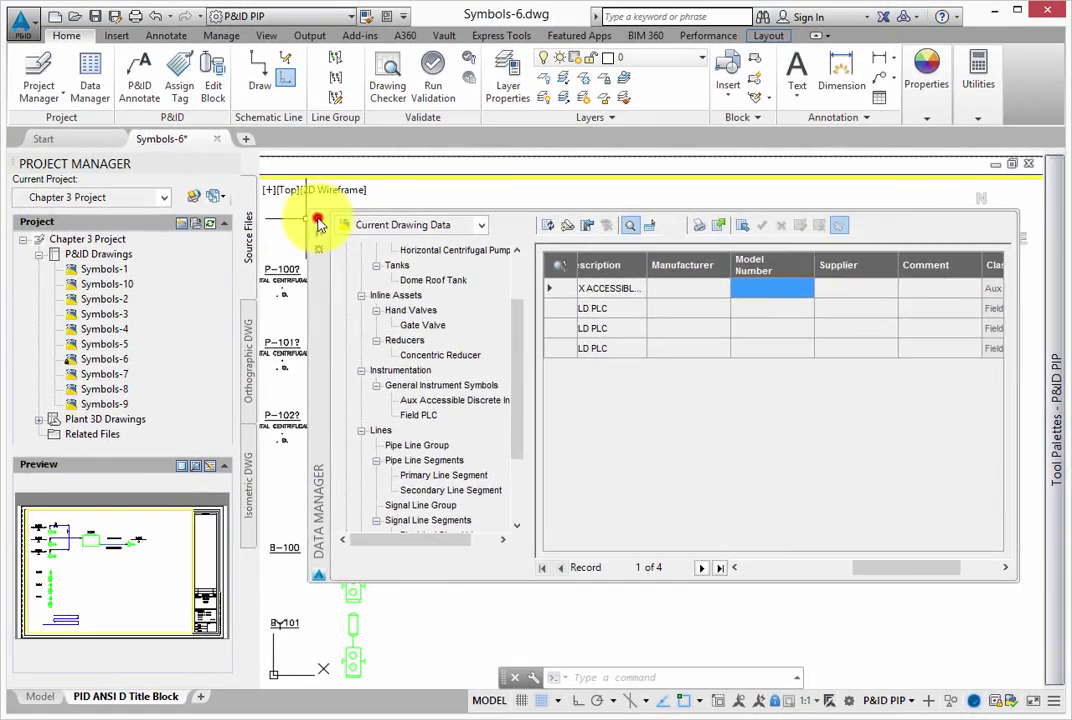